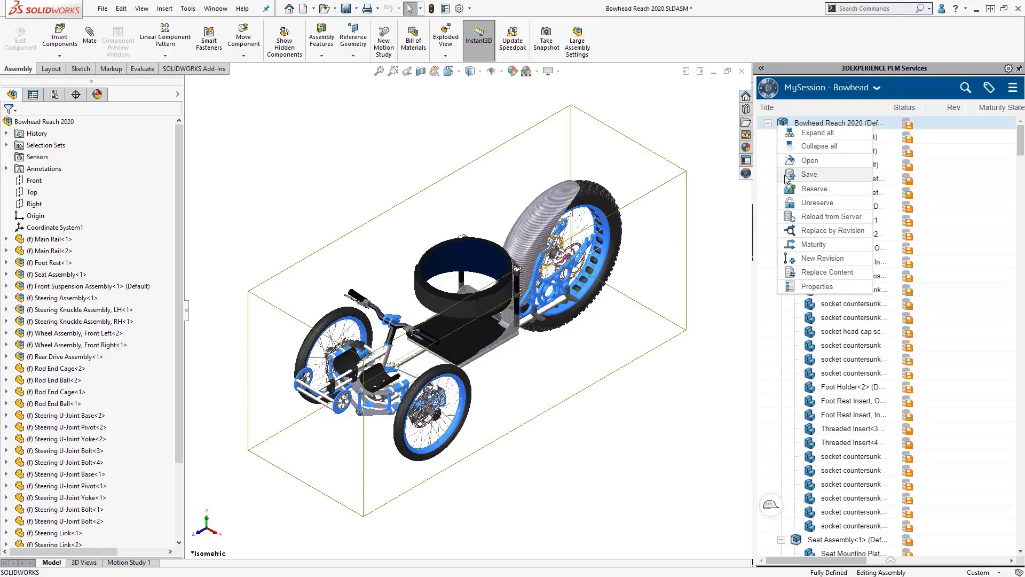
Save the Bowhead Reach 2020 assembly to 3DEXPERIENCE with the revision comment "Initial Upload".
{"action": "left_click", "coordinate": [787, 178]}
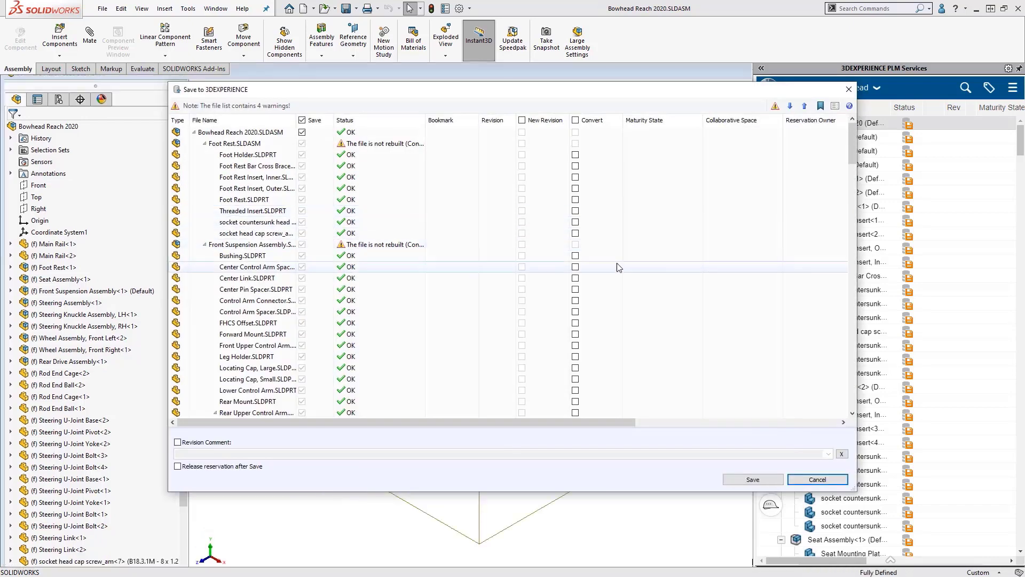
{"action": "left_click", "coordinate": [178, 442]}
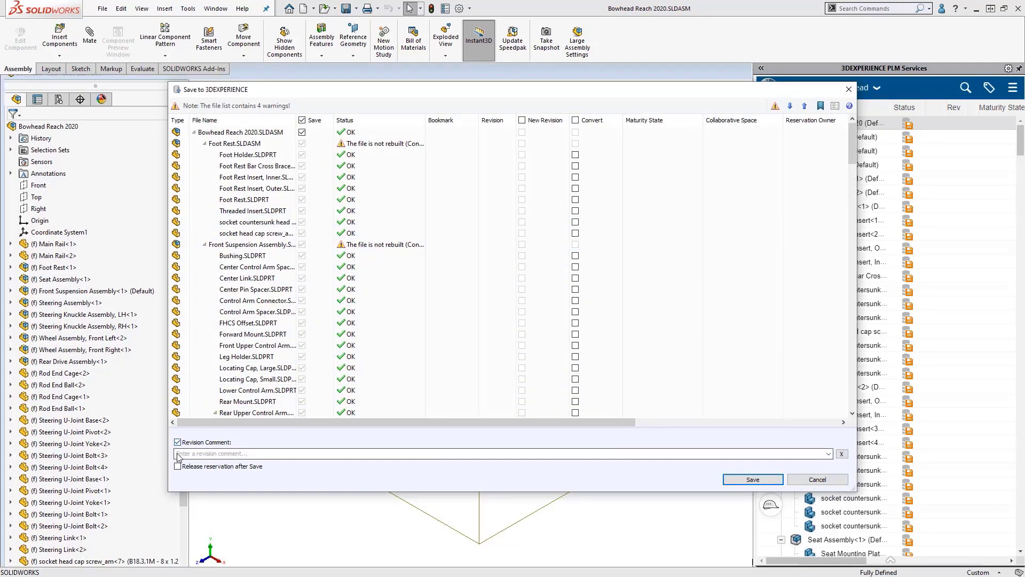
{"action": "type", "text": "Initial Upload"}
{"action": "left_click", "coordinate": [737, 480]}
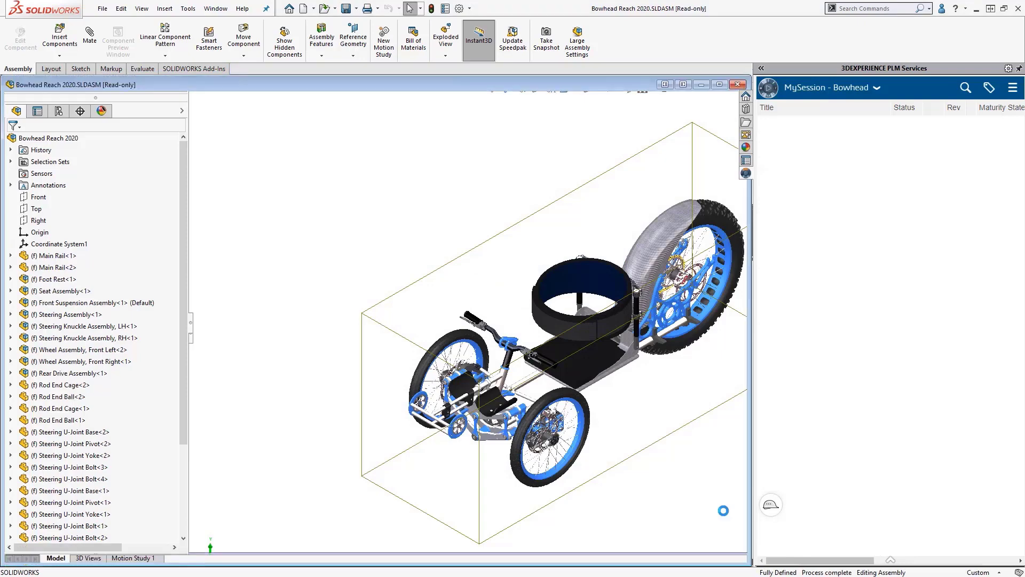
{"action": "mouse_move", "coordinate": [909, 128]}
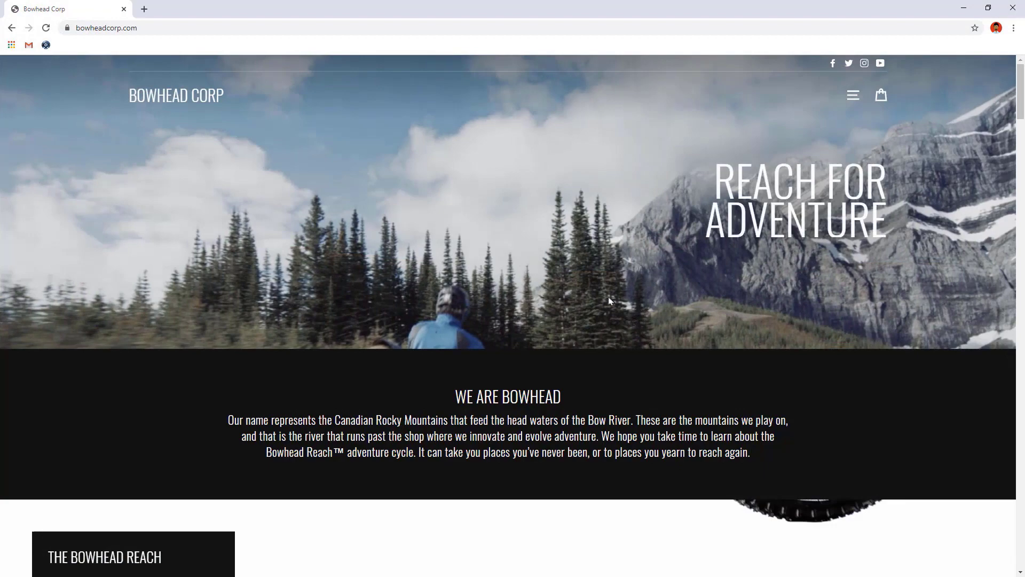
Log in to the 3DEXPERIENCE platform in the web browser and create an empty dashboard named "Bowhead Dashboard".
{"action": "left_click", "coordinate": [46, 45]}
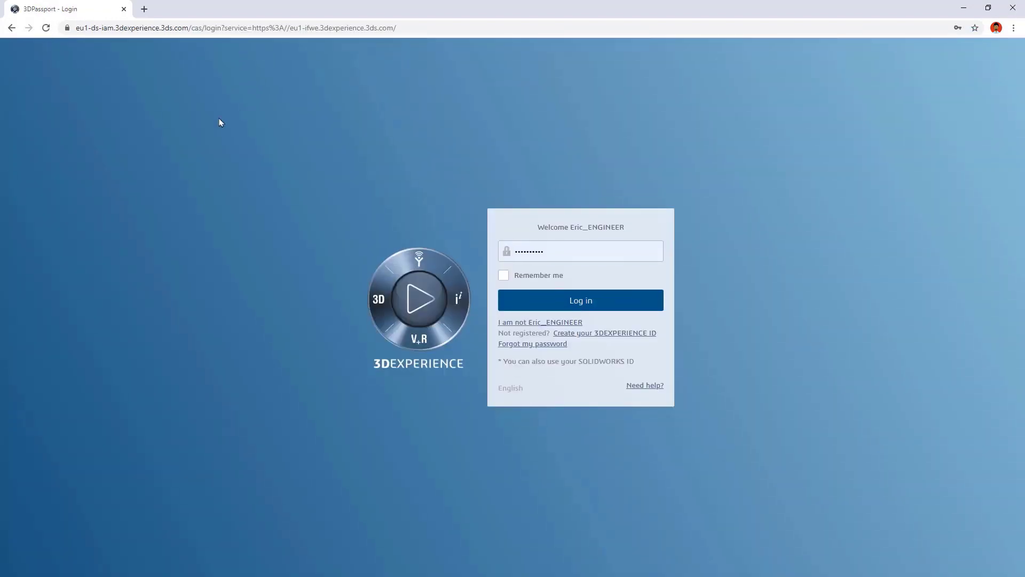
{"action": "left_click", "coordinate": [641, 303]}
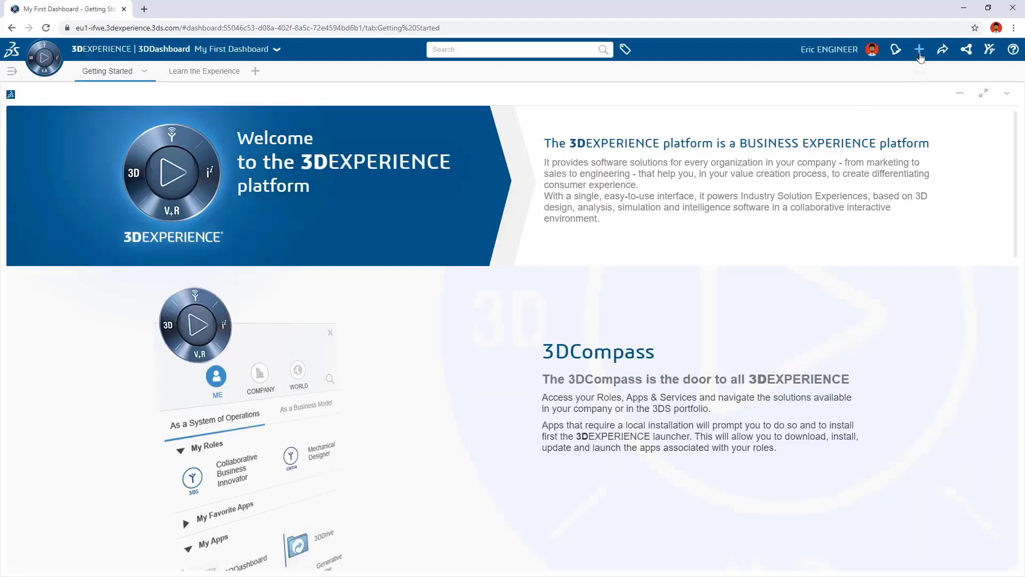
{"action": "left_click", "coordinate": [920, 50]}
{"action": "left_click", "coordinate": [916, 104]}
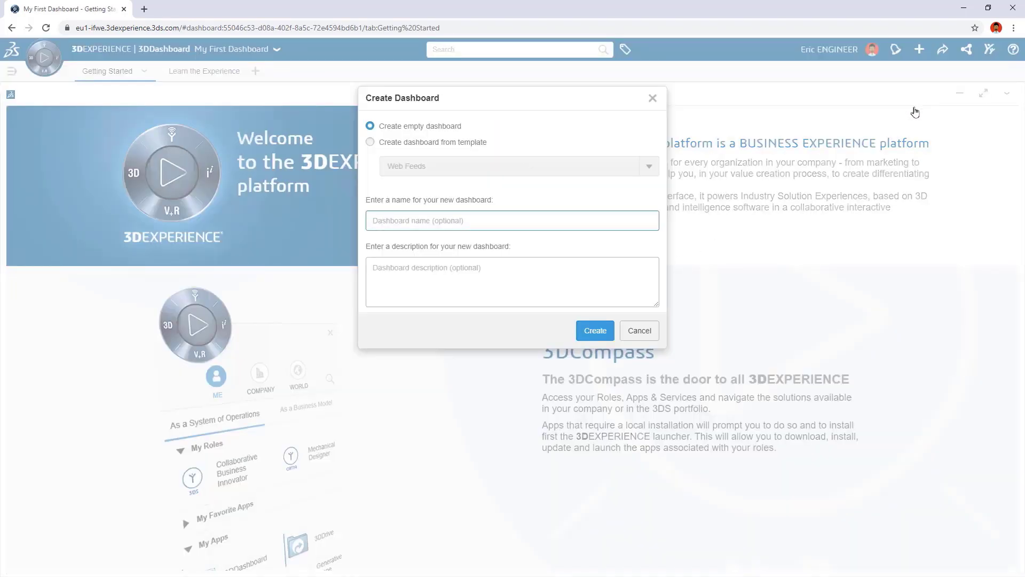
{"action": "type", "text": "Bowhead Dashboard"}
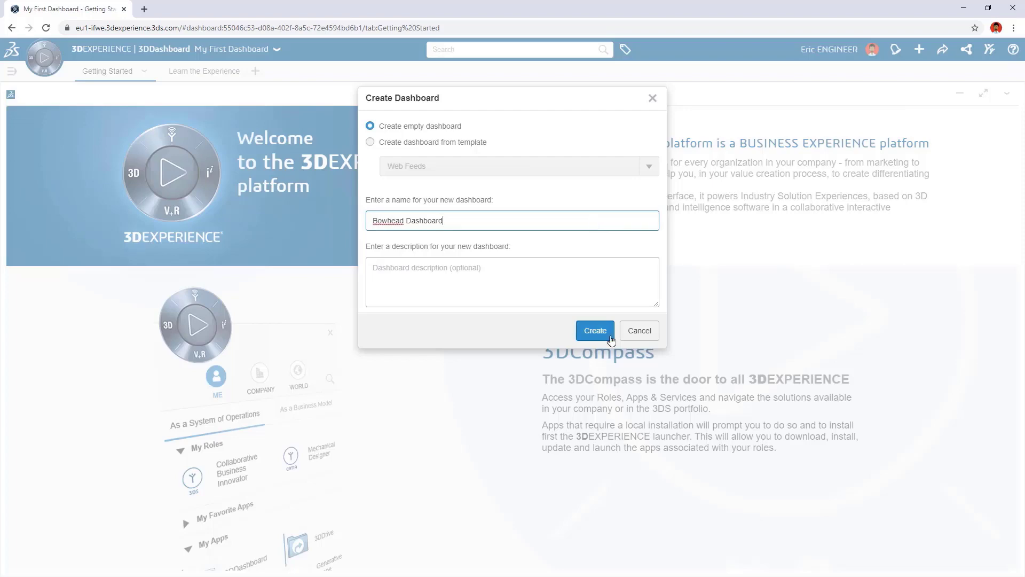
{"action": "left_click", "coordinate": [595, 330]}
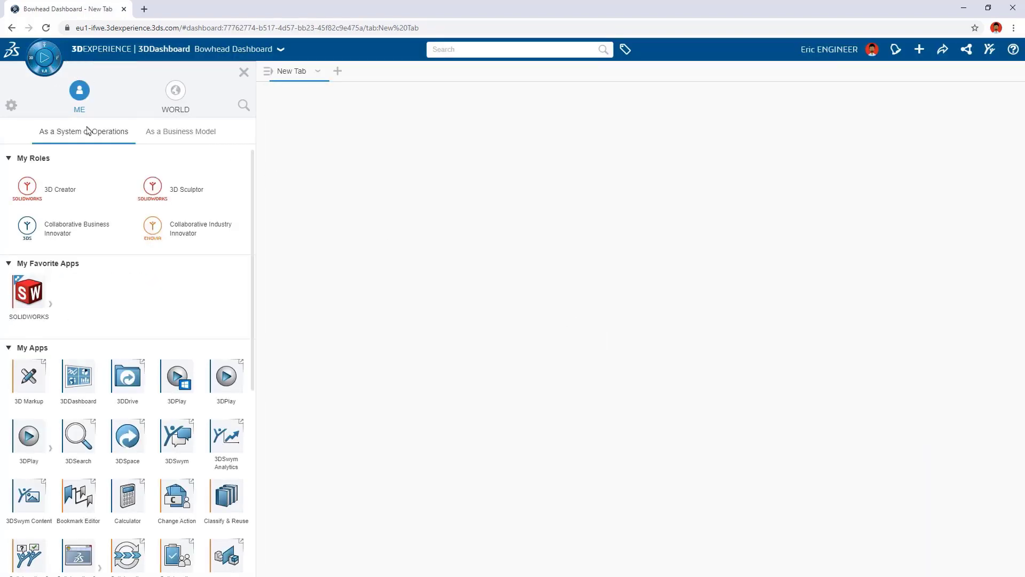
Add the 3DPlay and Bookmark Editor apps to My Favorite Apps, searching for "bookma" to find the latter.
{"action": "left_click", "coordinate": [232, 381]}
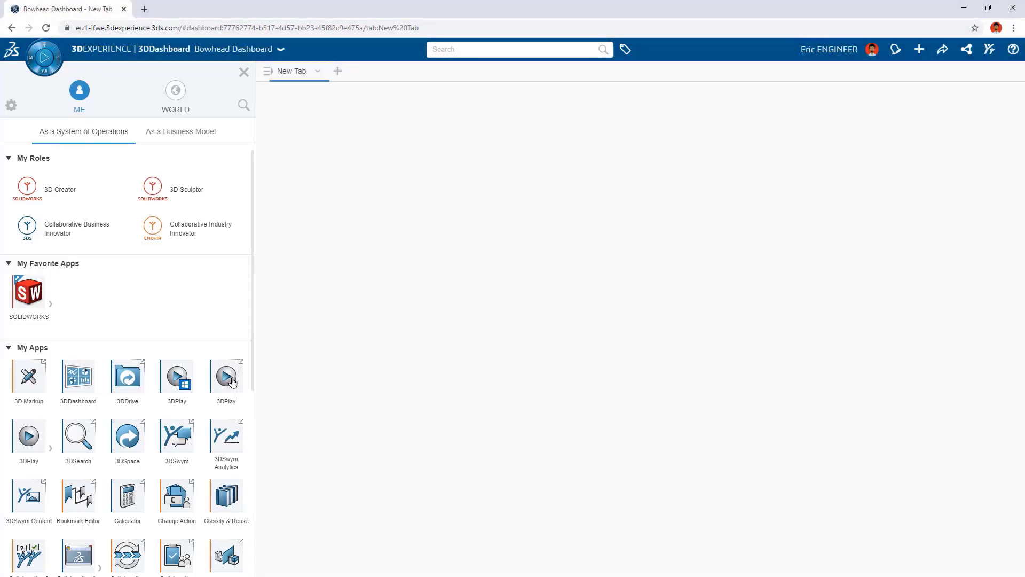
{"action": "left_click_drag", "start_coordinate": [233, 380], "coordinate": [89, 300]}
{"action": "left_click", "coordinate": [244, 105]}
{"action": "type", "text": "bookma"}
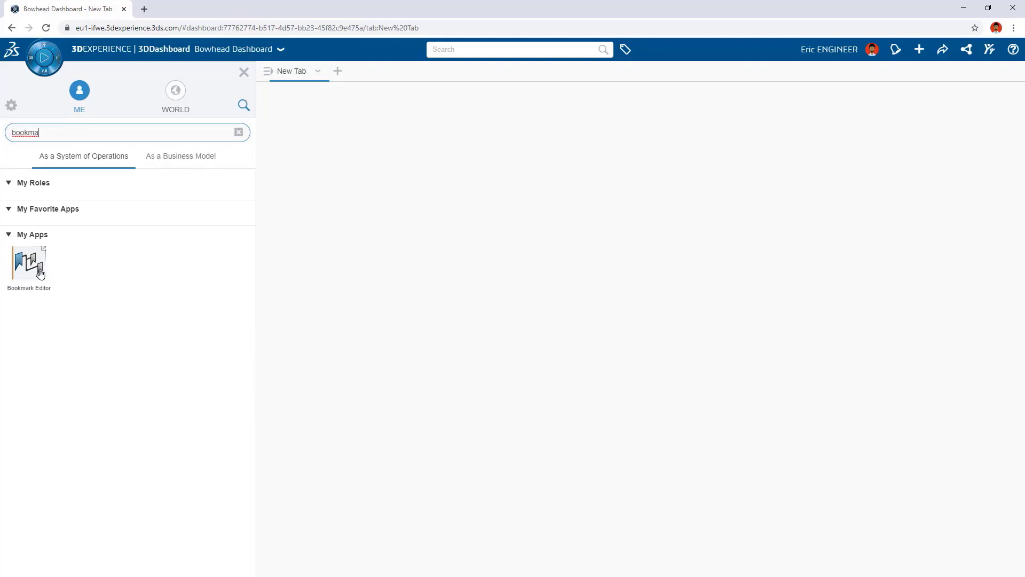
{"action": "left_click_drag", "start_coordinate": [40, 273], "coordinate": [69, 222]}
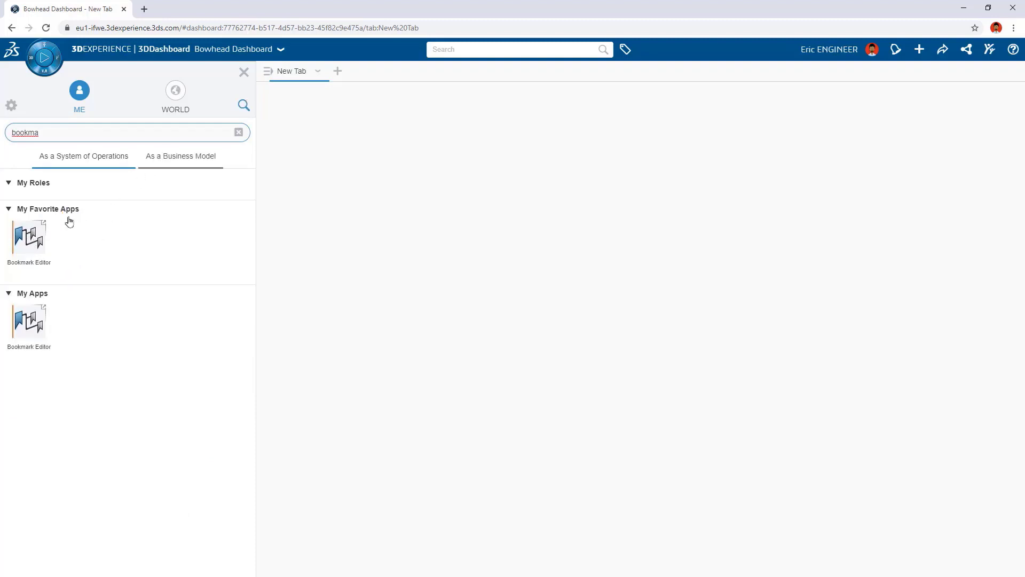
{"action": "left_click", "coordinate": [238, 132]}
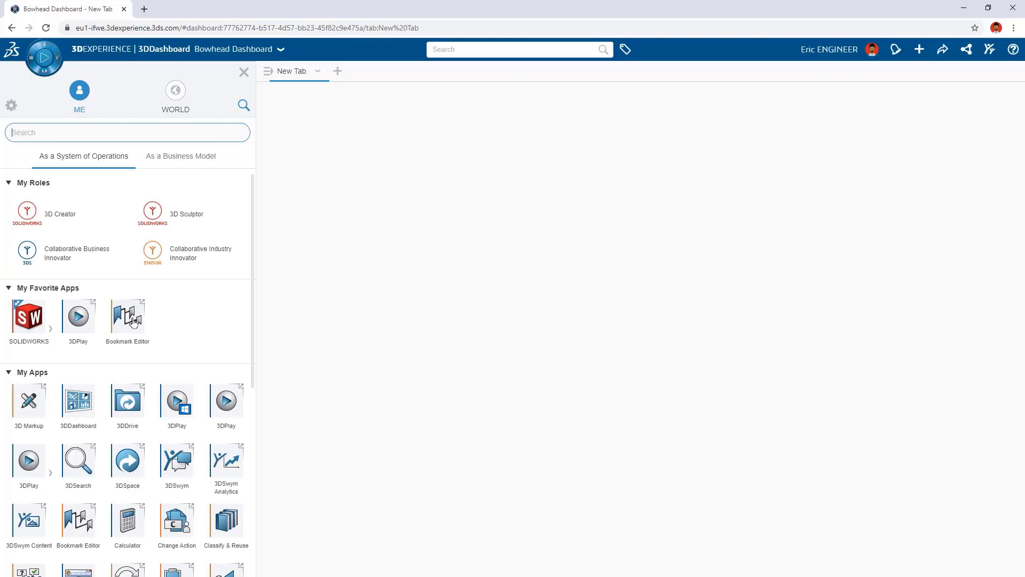
Place the Bookmark Editor and 3DPlay apps on the dashboard's new tab and rename the tab "3D Viewing".
{"action": "left_click_drag", "start_coordinate": [133, 323], "coordinate": [287, 191]}
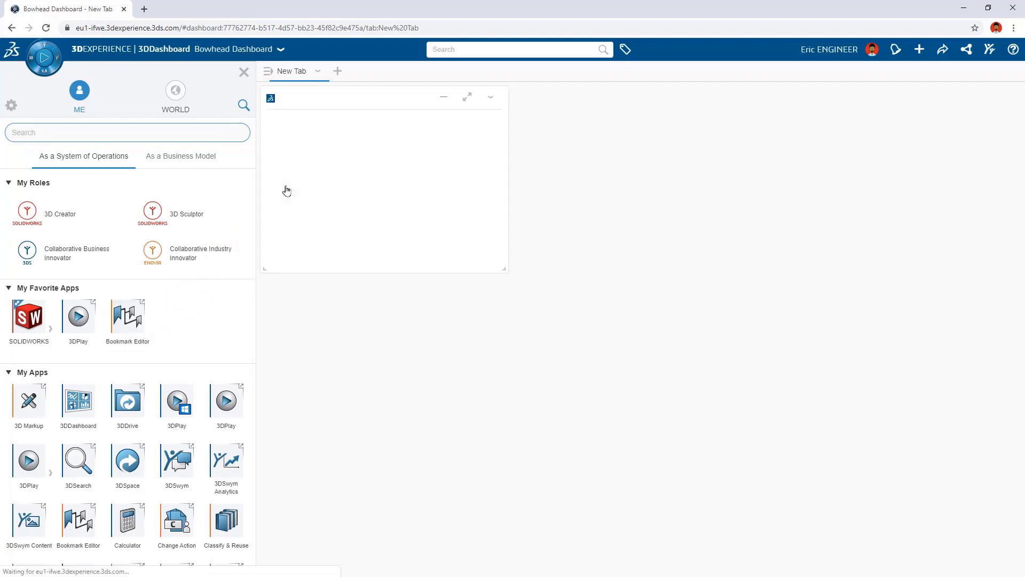
{"action": "left_click_drag", "start_coordinate": [81, 325], "coordinate": [690, 224]}
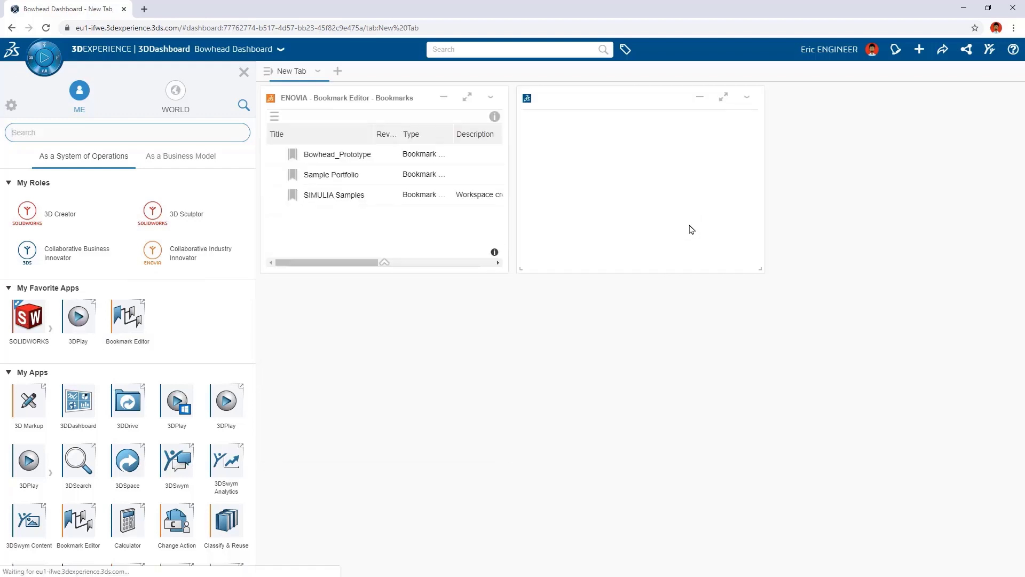
{"action": "double_click", "coordinate": [295, 71]}
{"action": "type", "text": "3D Vie"}
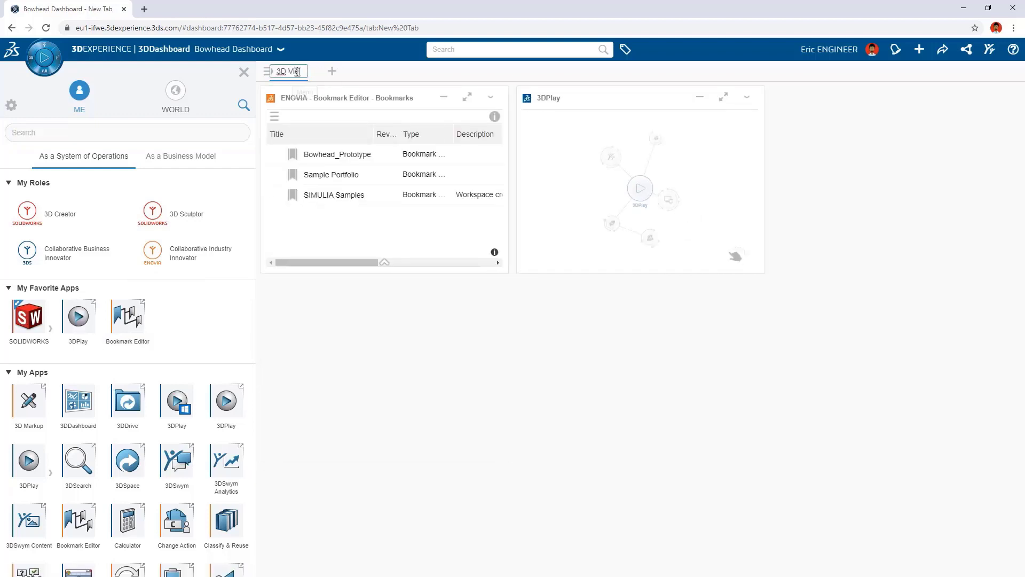
{"action": "type", "text": "wing"}
{"action": "key", "text": "Return"}
Fit the 3D Viewing tab's apps to the full page and narrow the Bookmark Editor to widen 3DPlay.
{"action": "left_click", "coordinate": [326, 72]}
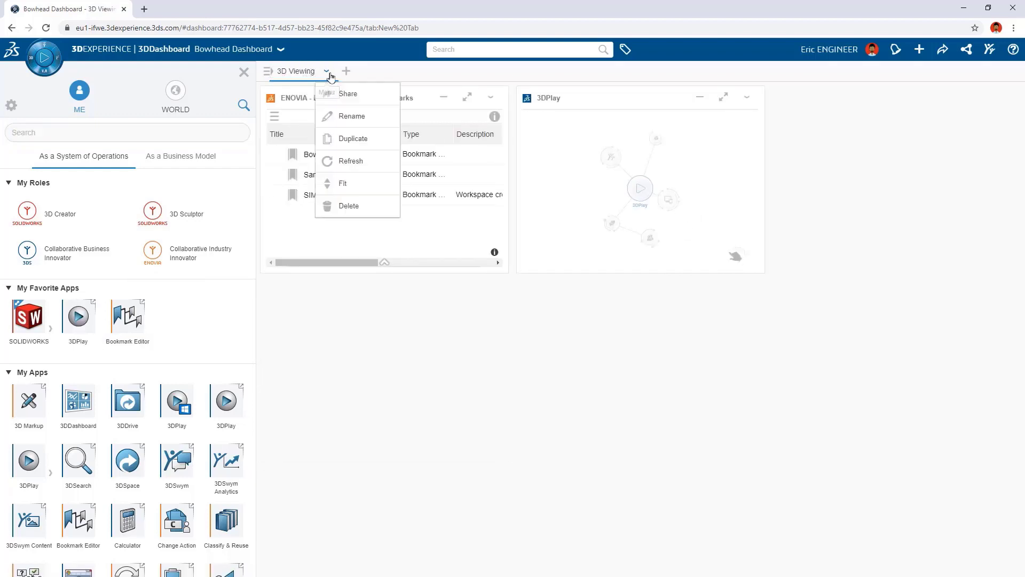
{"action": "left_click", "coordinate": [352, 183]}
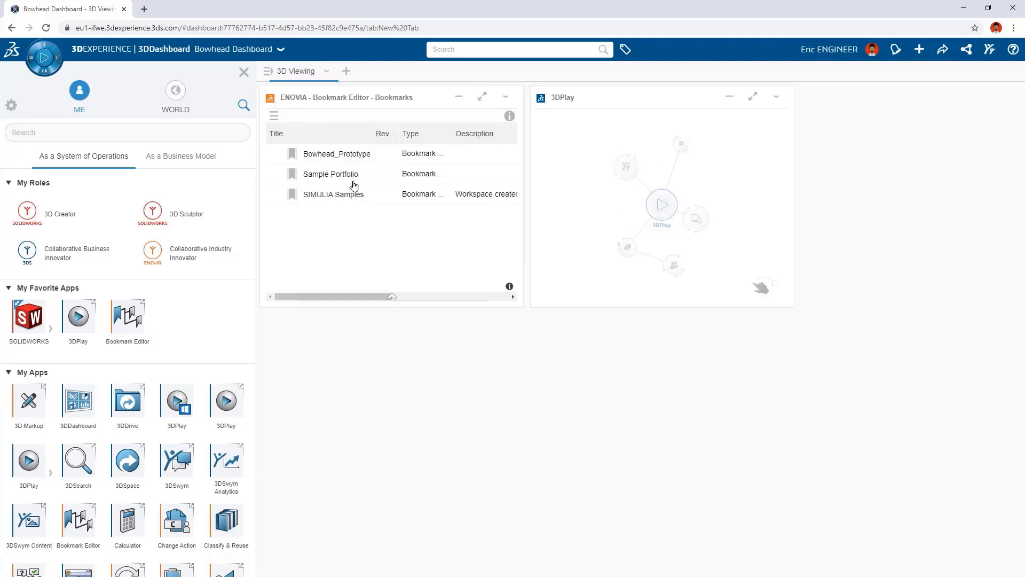
{"action": "left_click", "coordinate": [244, 72]}
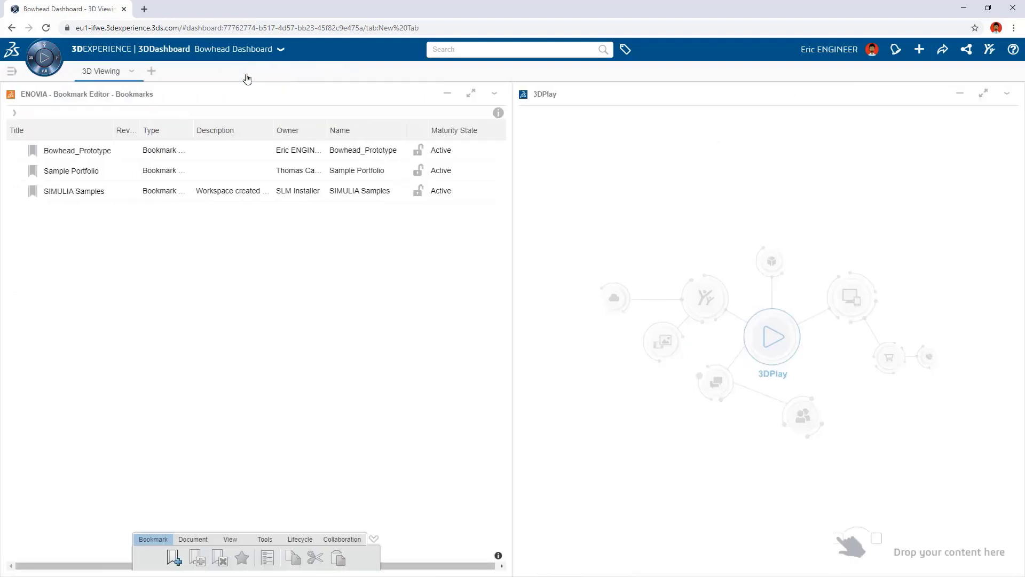
{"action": "left_click_drag", "start_coordinate": [515, 268], "coordinate": [277, 268]}
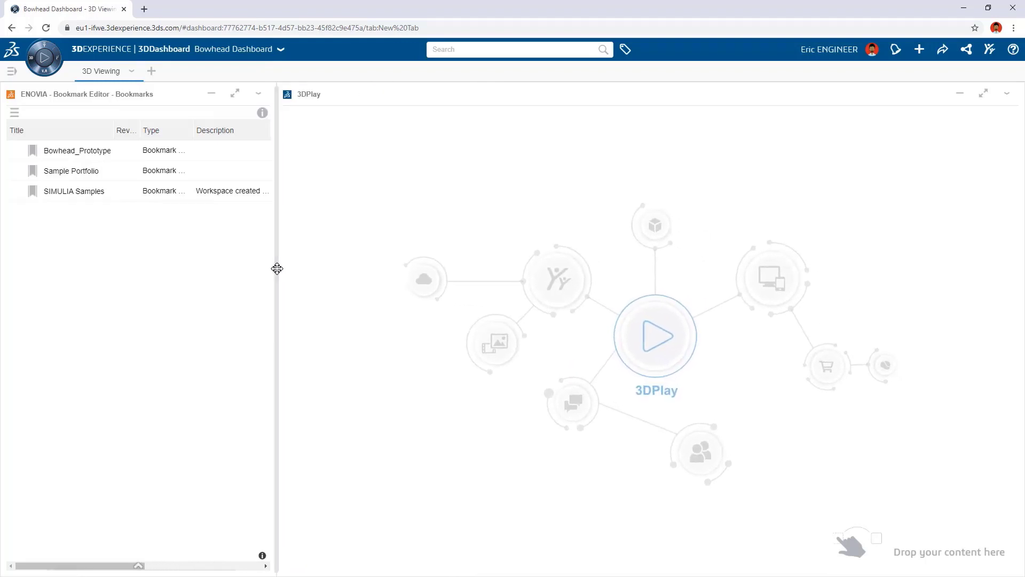
Open the Bowhead_Prototype bookmark, widen its Title column and load the Bowhead Reach 2020 physical product into 3DPlay.
{"action": "double_click", "coordinate": [127, 151]}
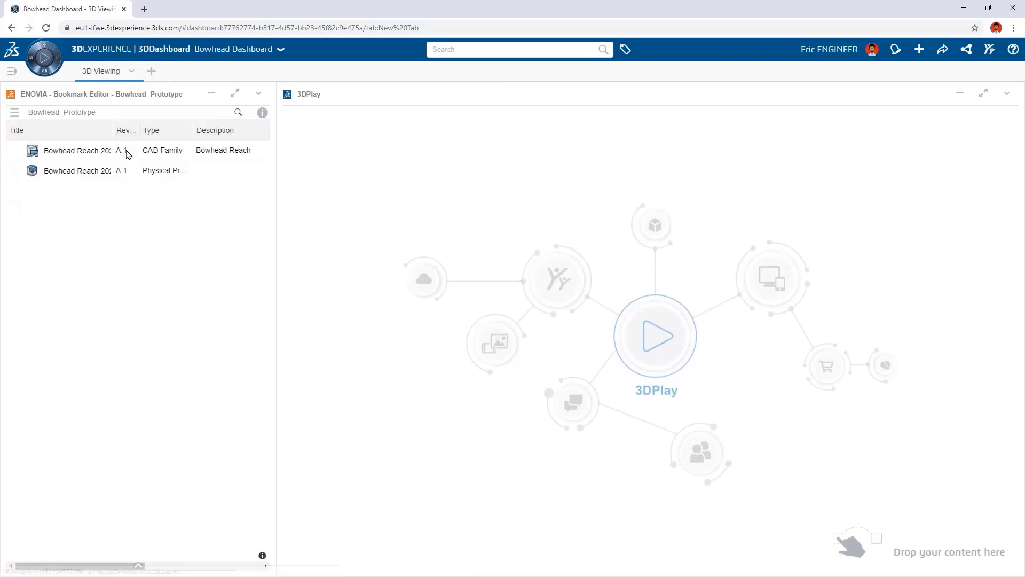
{"action": "left_click_drag", "start_coordinate": [114, 133], "coordinate": [167, 132]}
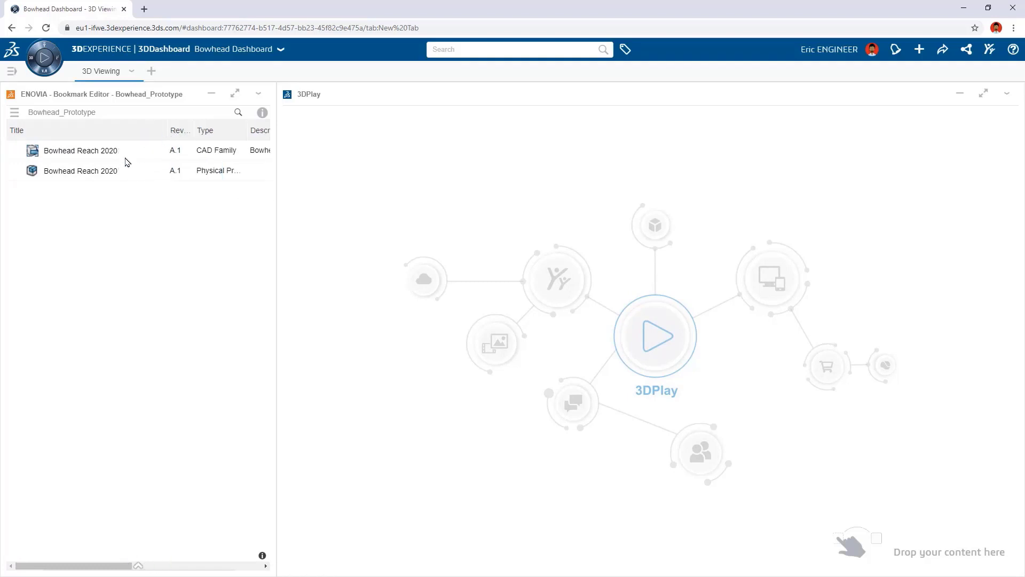
{"action": "left_click_drag", "start_coordinate": [110, 170], "coordinate": [331, 193]}
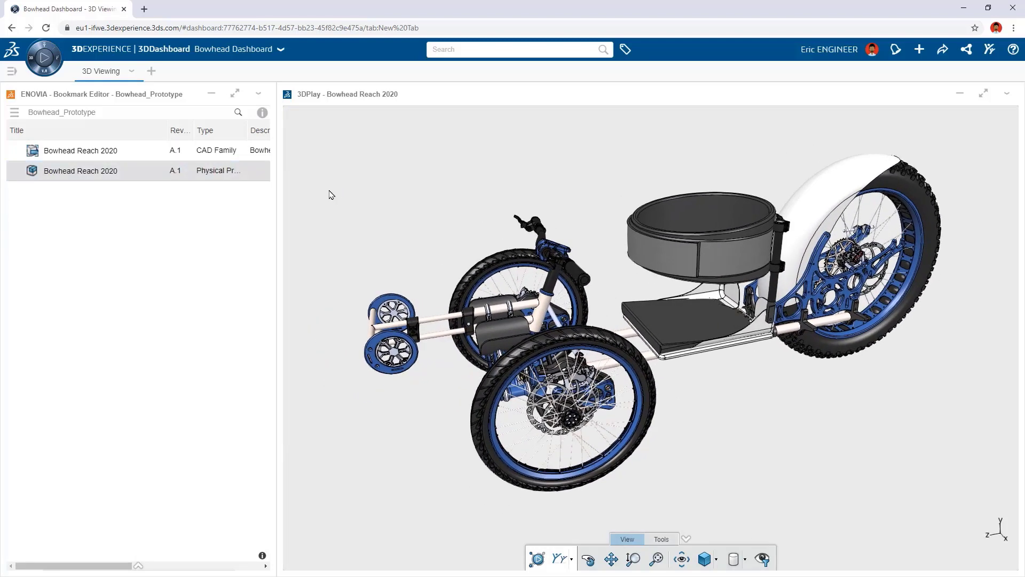
Draft a Reach Team post titled "Prototype Uploaded" with the text "You can view it from your browser! Let me know what you think.".
{"action": "left_click", "coordinate": [989, 49]}
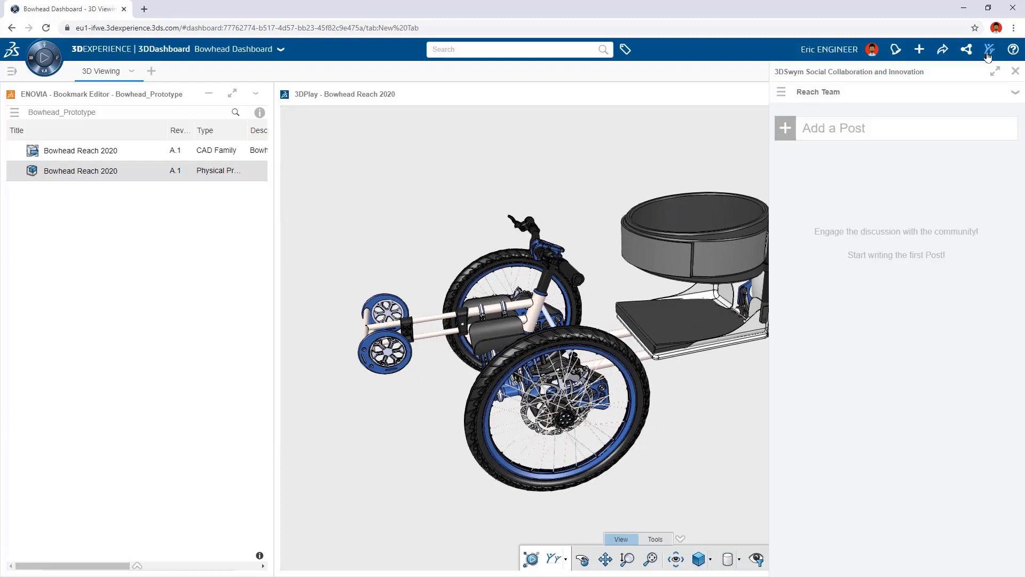
{"action": "left_click", "coordinate": [878, 129]}
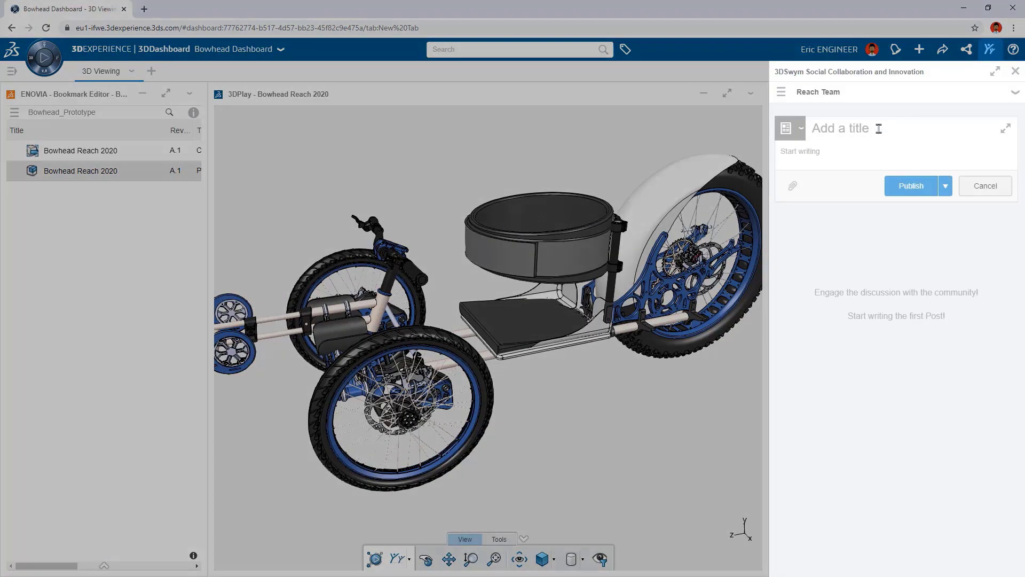
{"action": "type", "text": "Prototype Uploaded"}
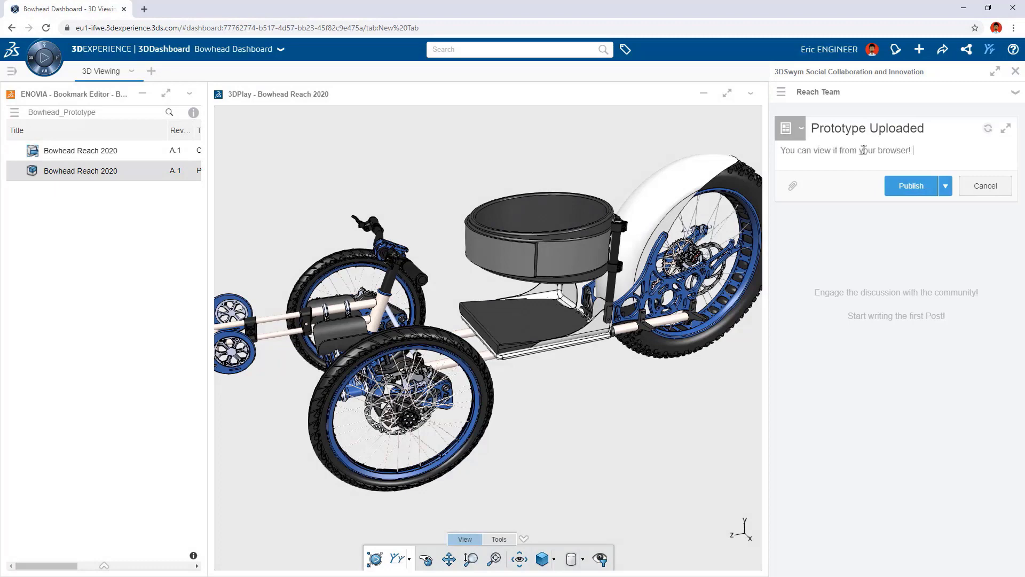
{"action": "type", "text": "Let me know what you think."}
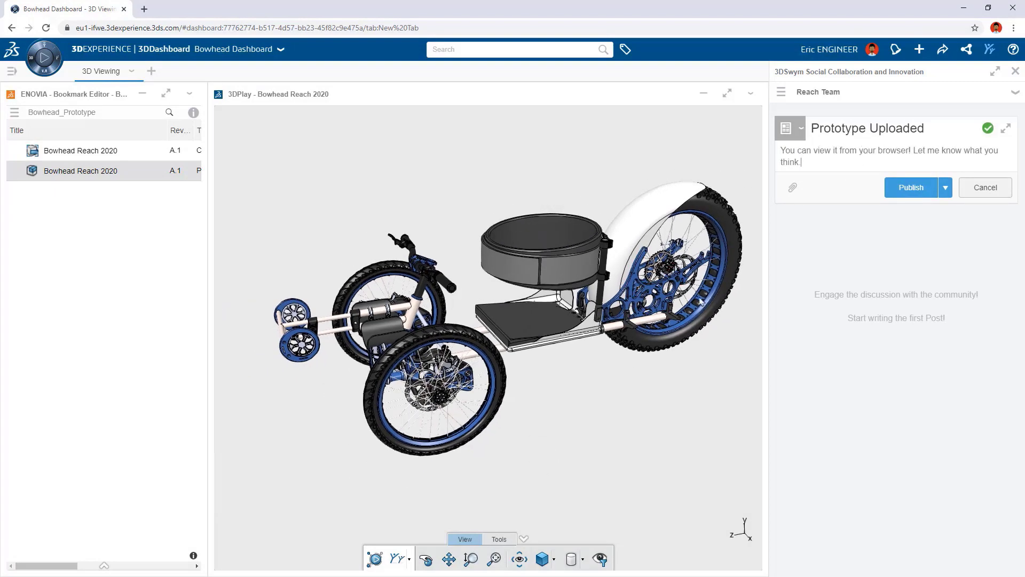
Capture a 3DPlay screenshot of the model, attach it to the Reach Team post and publish the post.
{"action": "left_click", "coordinate": [411, 560]}
{"action": "left_click", "coordinate": [422, 518]}
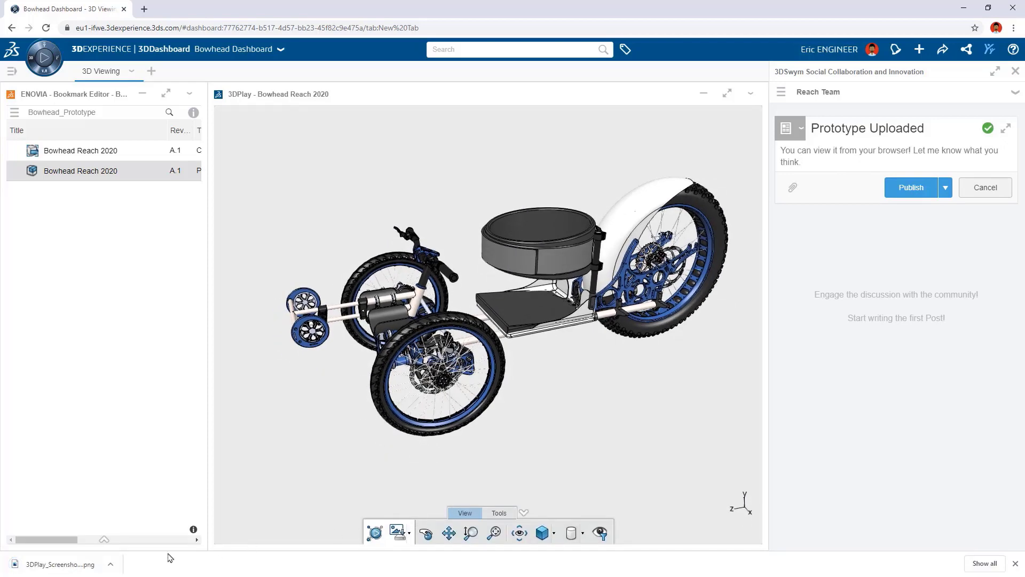
{"action": "left_click_drag", "start_coordinate": [80, 562], "coordinate": [850, 188]}
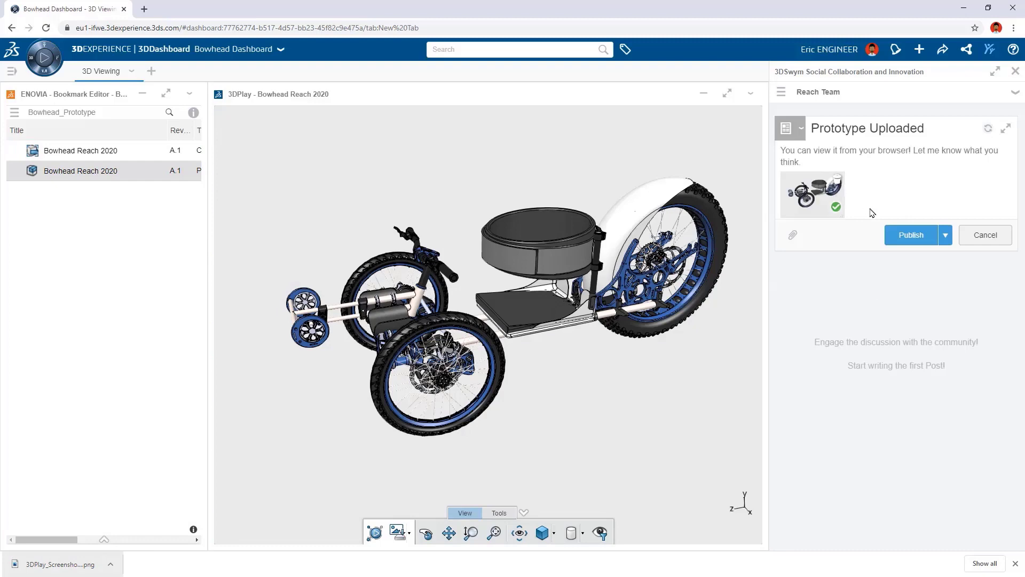
{"action": "left_click", "coordinate": [908, 236]}
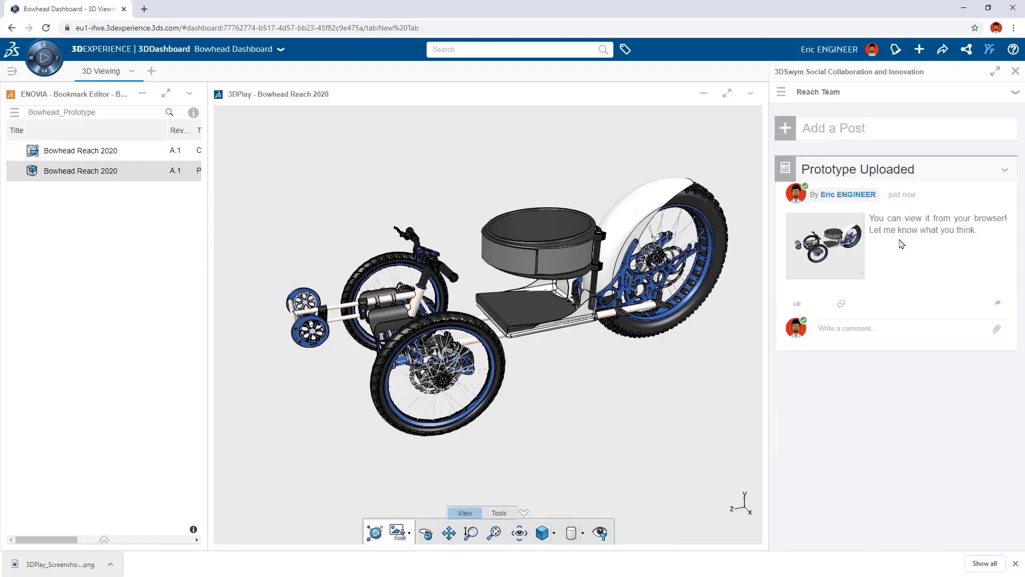
{"action": "left_click", "coordinate": [1015, 564]}
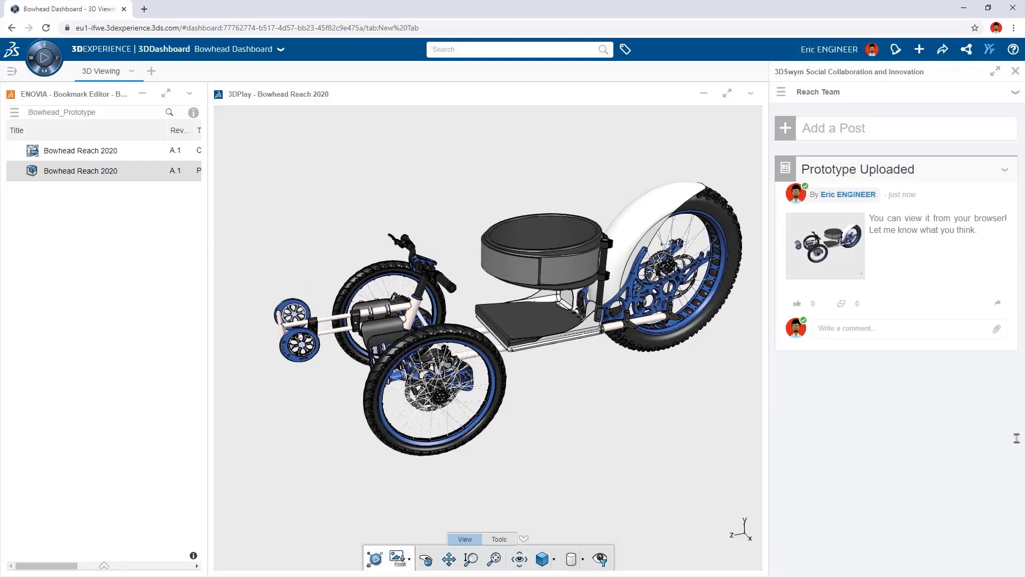
{"action": "left_click", "coordinate": [1015, 71]}
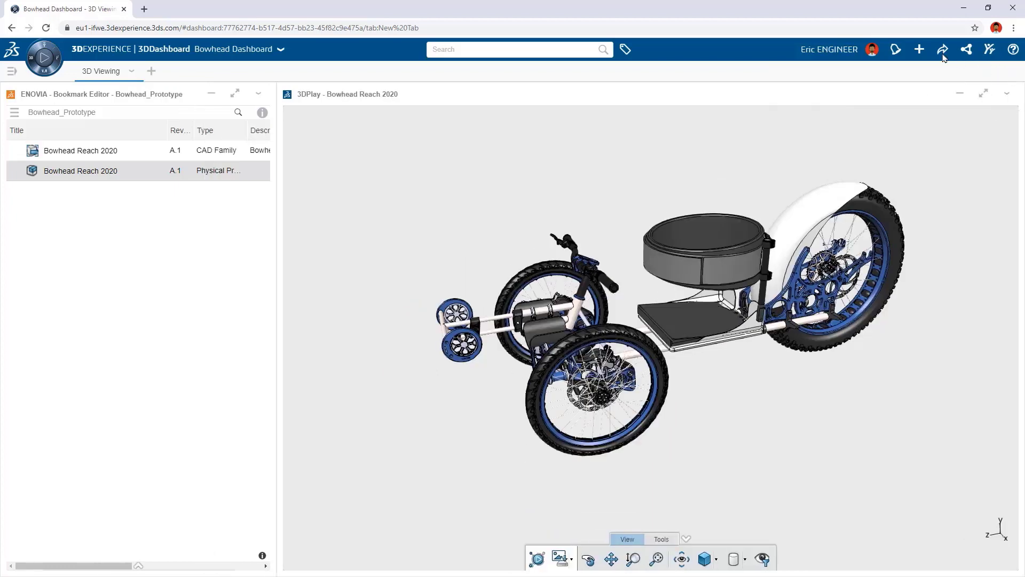
Share a copy of Bowhead Dashboard with the sales colleague and Reach Team, with the message "Use this as your default dashboard".
{"action": "left_click", "coordinate": [943, 49]}
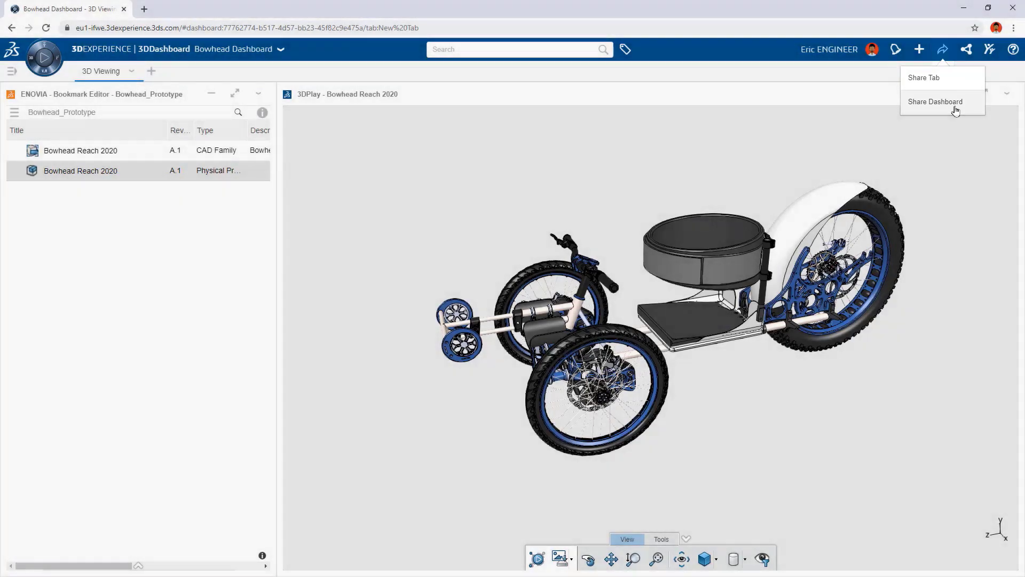
{"action": "left_click", "coordinate": [956, 110]}
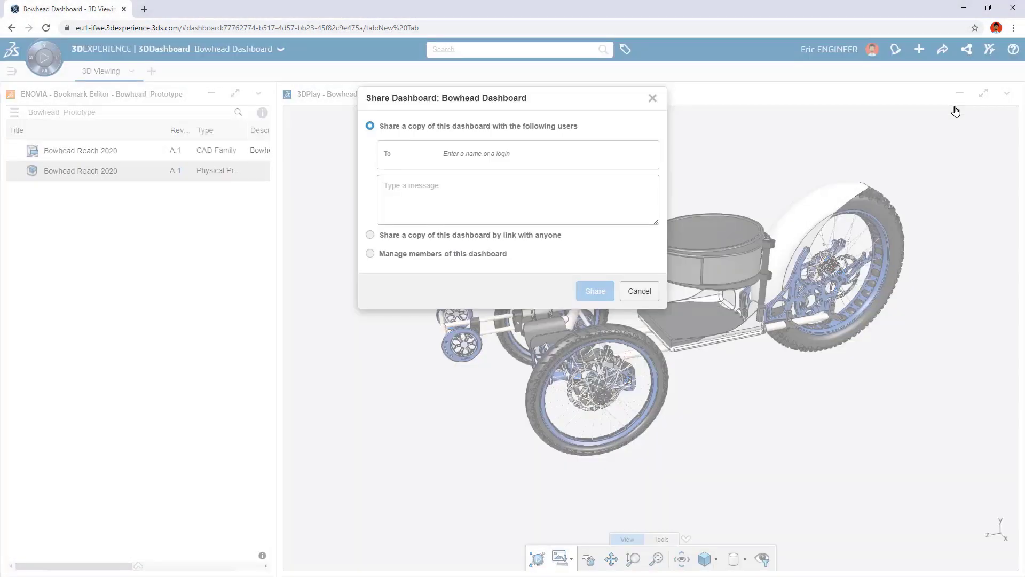
{"action": "left_click", "coordinate": [563, 153]}
{"action": "type", "text": "sue"}
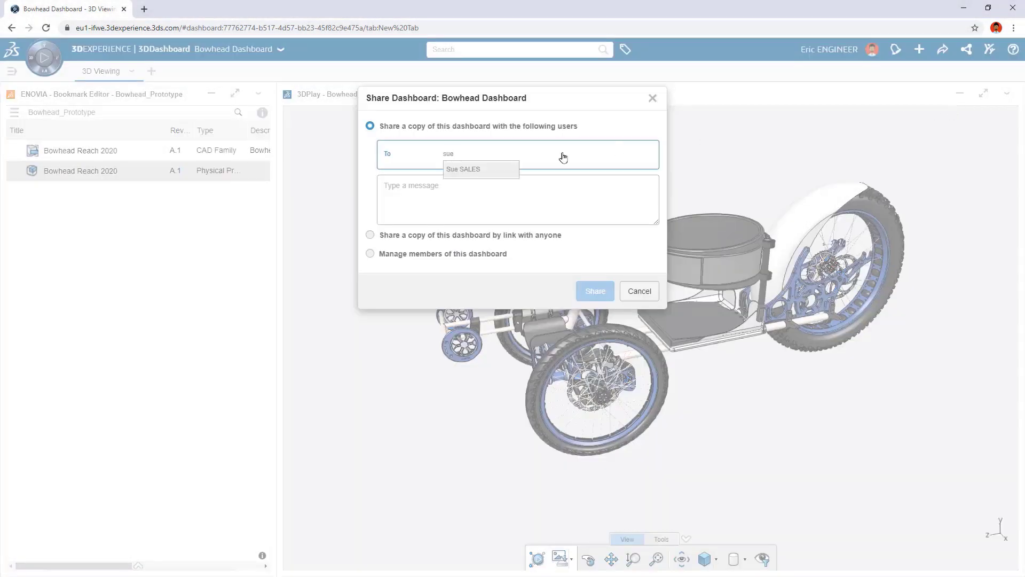
{"action": "left_click", "coordinate": [507, 175]}
{"action": "type", "text": "Reach"}
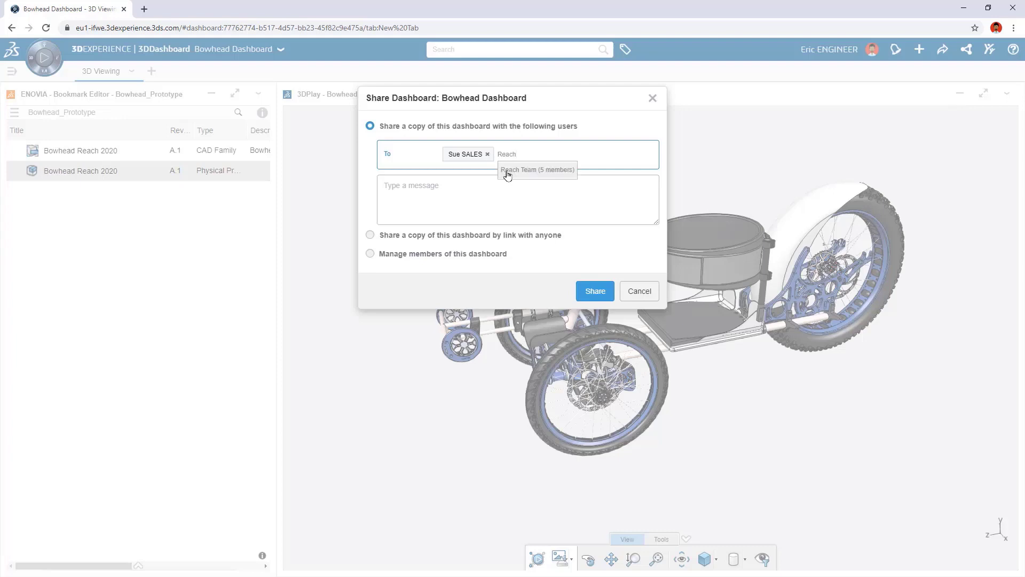
{"action": "left_click", "coordinate": [507, 175]}
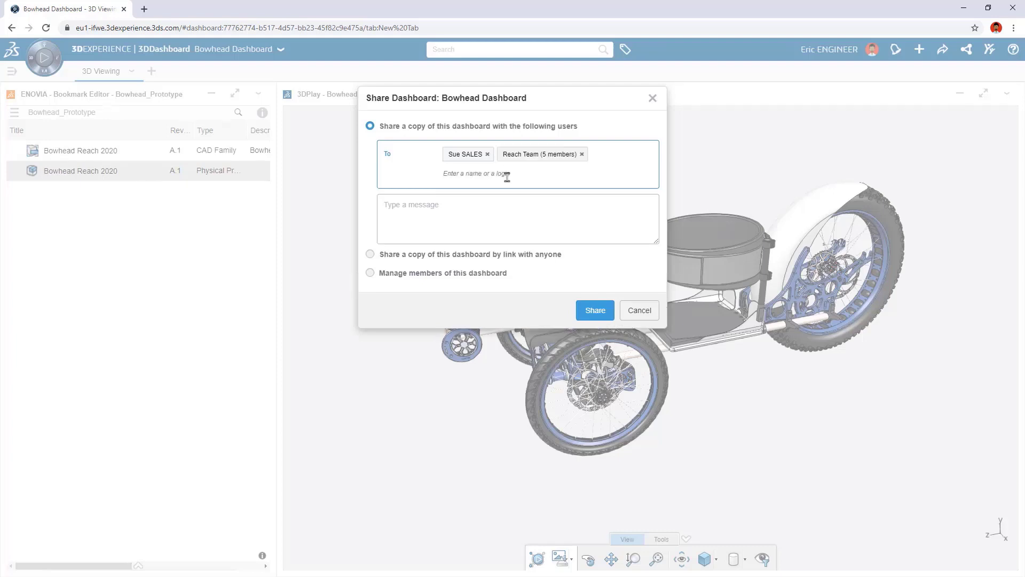
{"action": "left_click", "coordinate": [507, 218]}
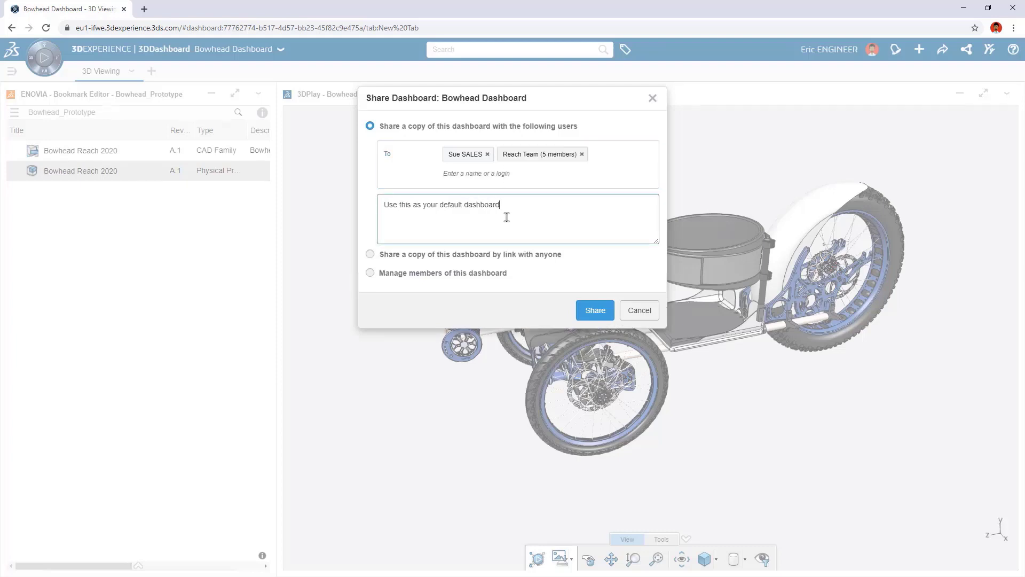
{"action": "left_click", "coordinate": [577, 311]}
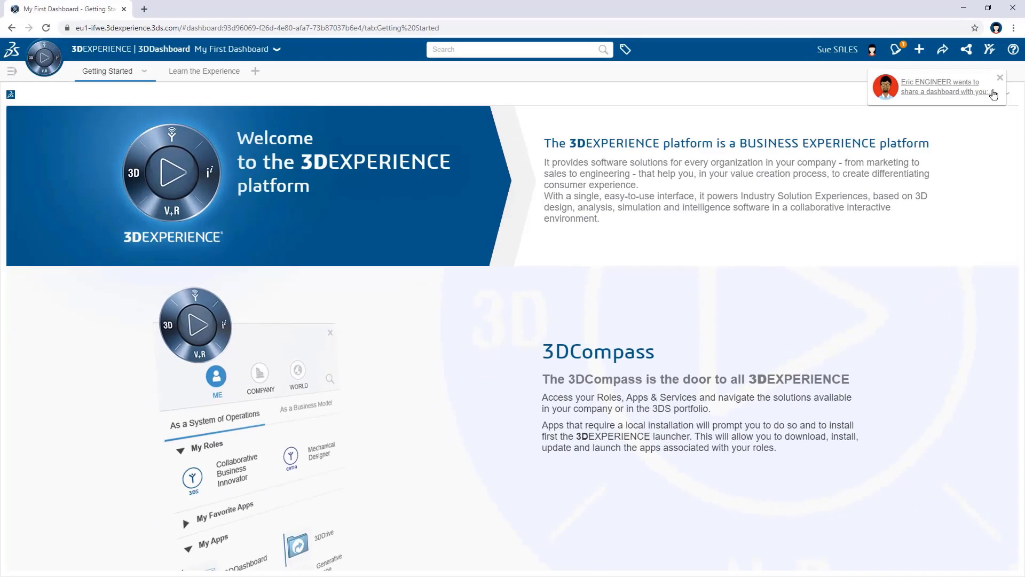
Accept the shared Bowhead Dashboard in the sales colleague's account and add the Metrics Reader app below the Bookmark Editor.
{"action": "left_click", "coordinate": [466, 430]}
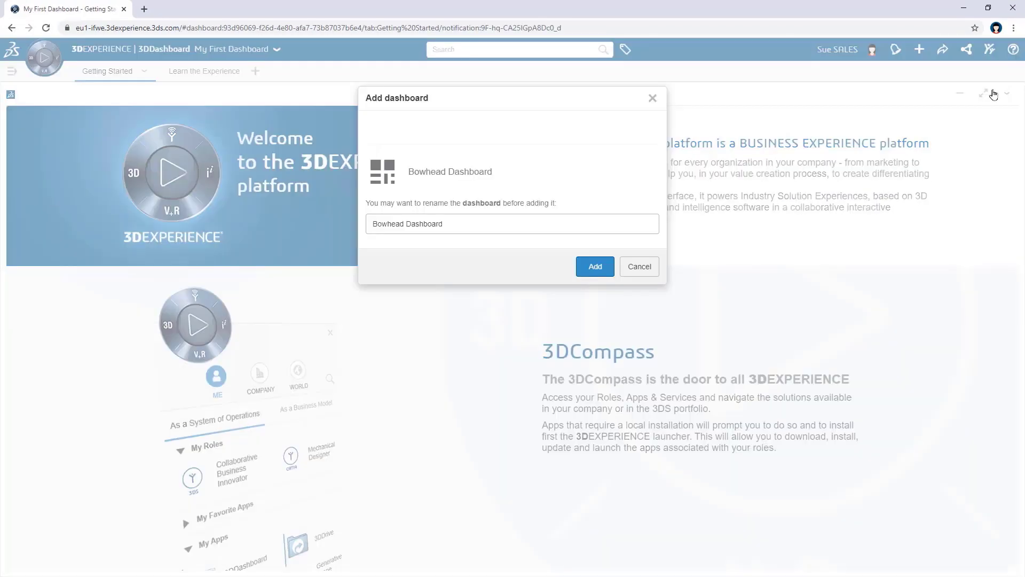
{"action": "left_click", "coordinate": [595, 266]}
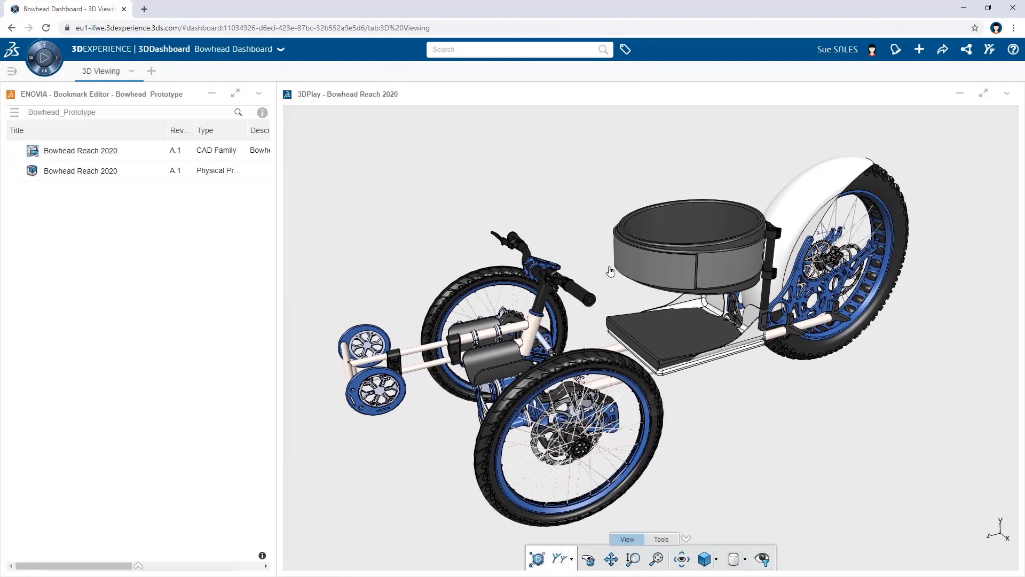
{"action": "left_click", "coordinate": [44, 57]}
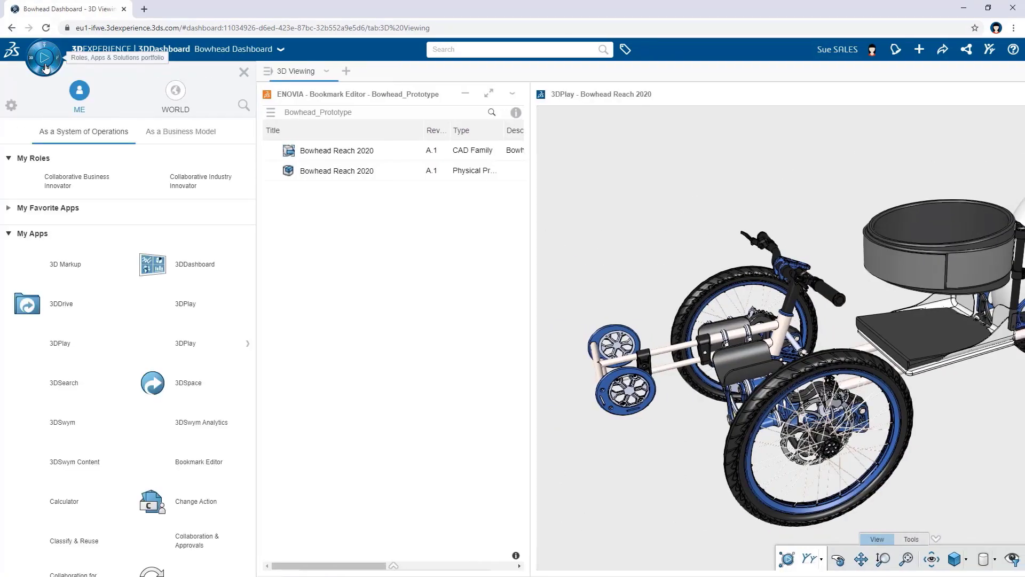
{"action": "left_click", "coordinate": [245, 106]}
{"action": "type", "text": "metric"}
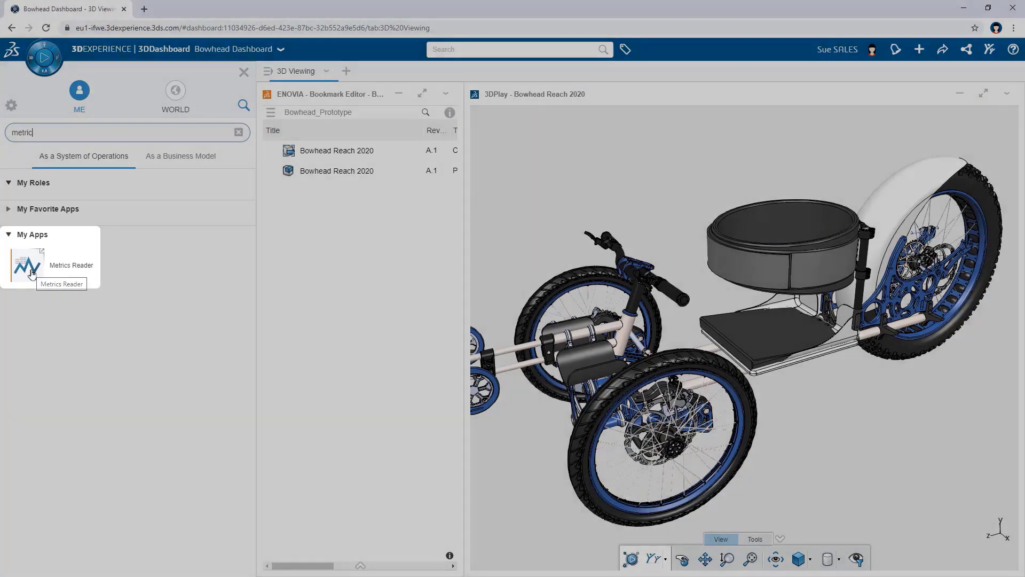
{"action": "left_click", "coordinate": [32, 274]}
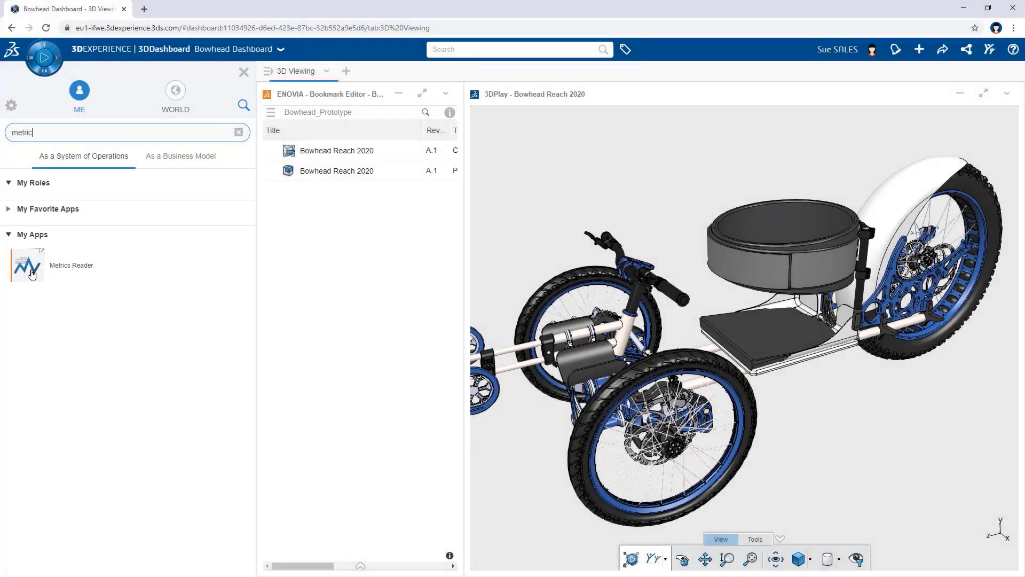
{"action": "left_click_drag", "start_coordinate": [64, 280], "coordinate": [332, 507]}
{"action": "left_click", "coordinate": [244, 73]}
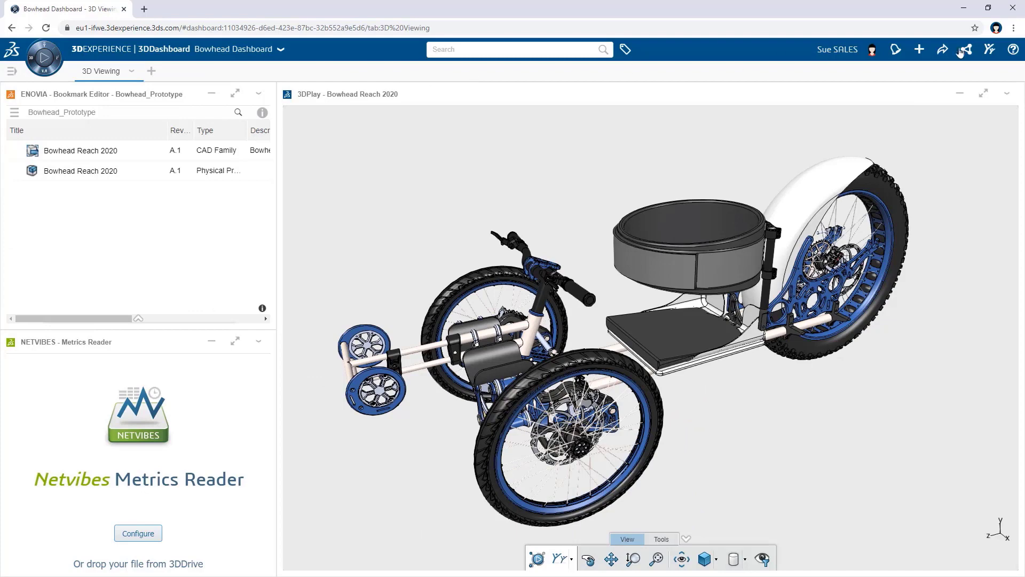
Load Focus Areas.xlsx from My Files into Metrics Reader as a Quantitative Series stacked horizontal bar chart with the credit name "Focus Areas".
{"action": "left_click", "coordinate": [963, 50]}
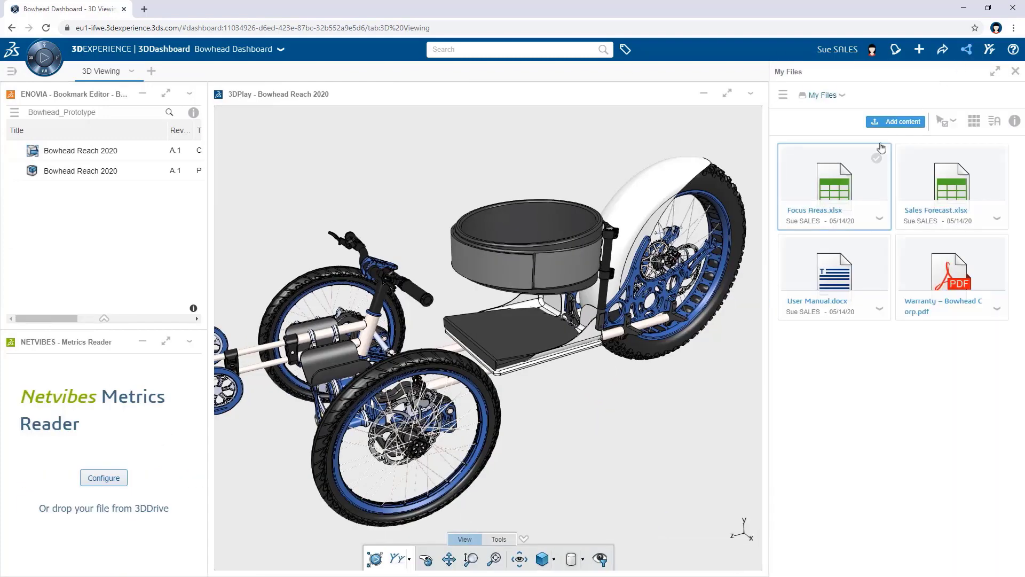
{"action": "left_click_drag", "start_coordinate": [849, 185], "coordinate": [164, 432]}
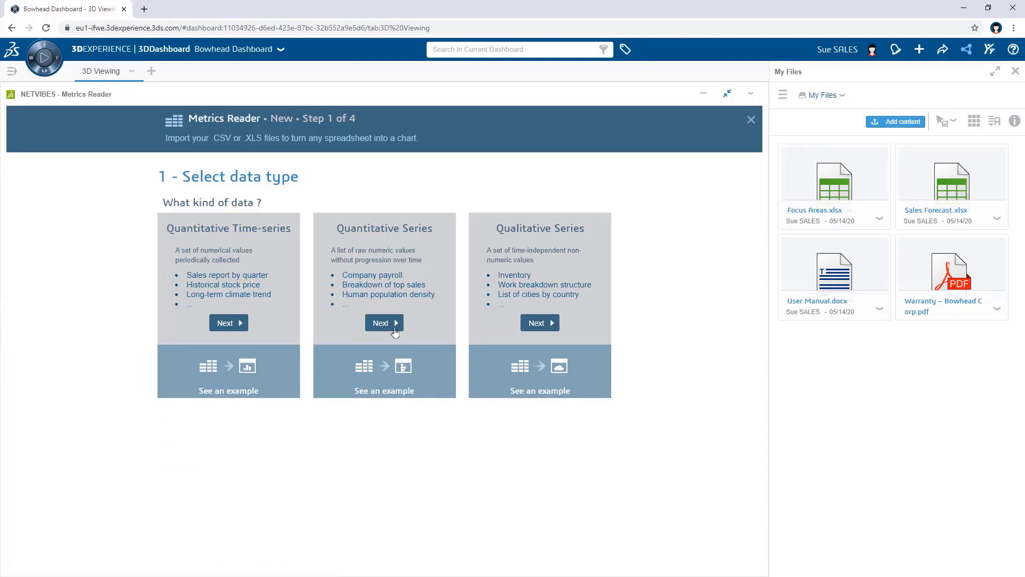
{"action": "left_click", "coordinate": [382, 323]}
{"action": "left_click", "coordinate": [323, 444]}
{"action": "type", "text": "Focus Areas"}
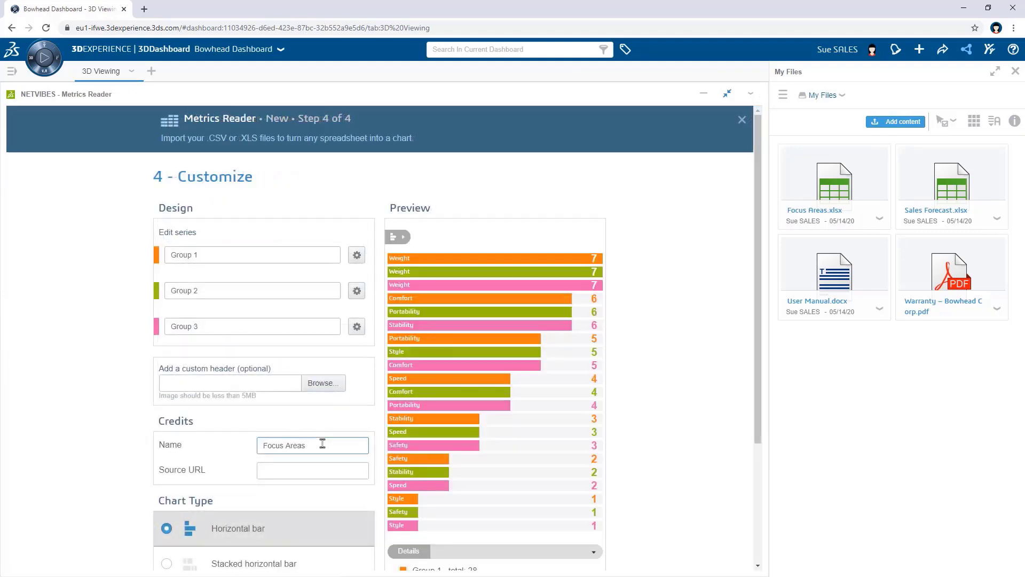
{"action": "scroll", "coordinate": [322, 444], "scroll_direction": "down", "scroll_amount": 3}
{"action": "left_click", "coordinate": [233, 402]}
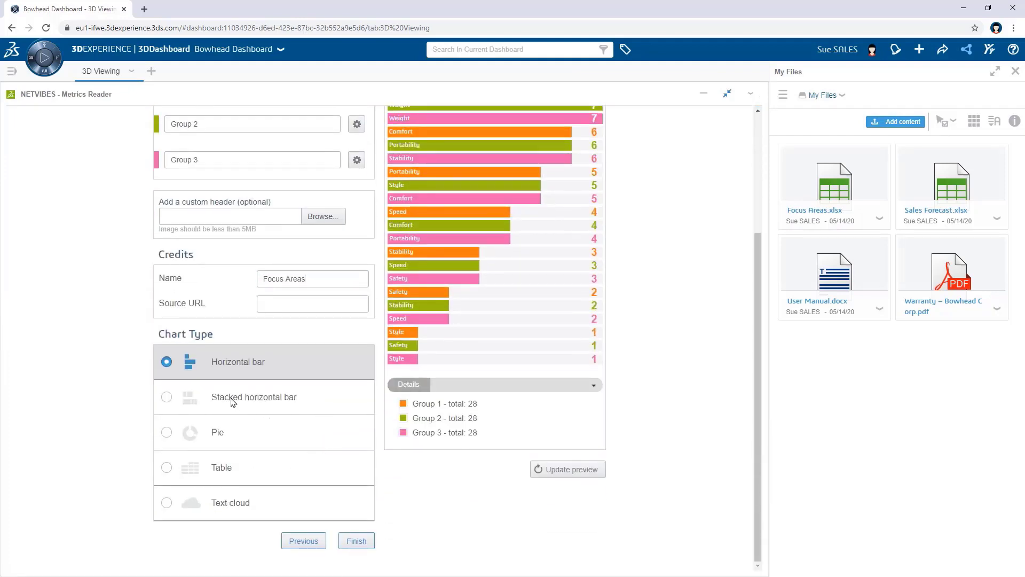
{"action": "left_click", "coordinate": [357, 541]}
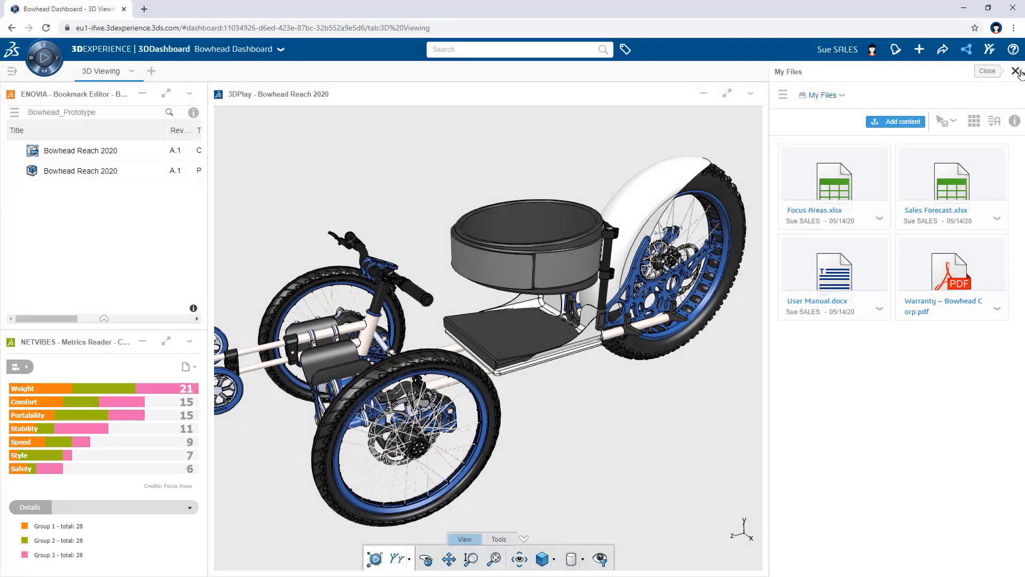
{"action": "left_click", "coordinate": [1016, 71]}
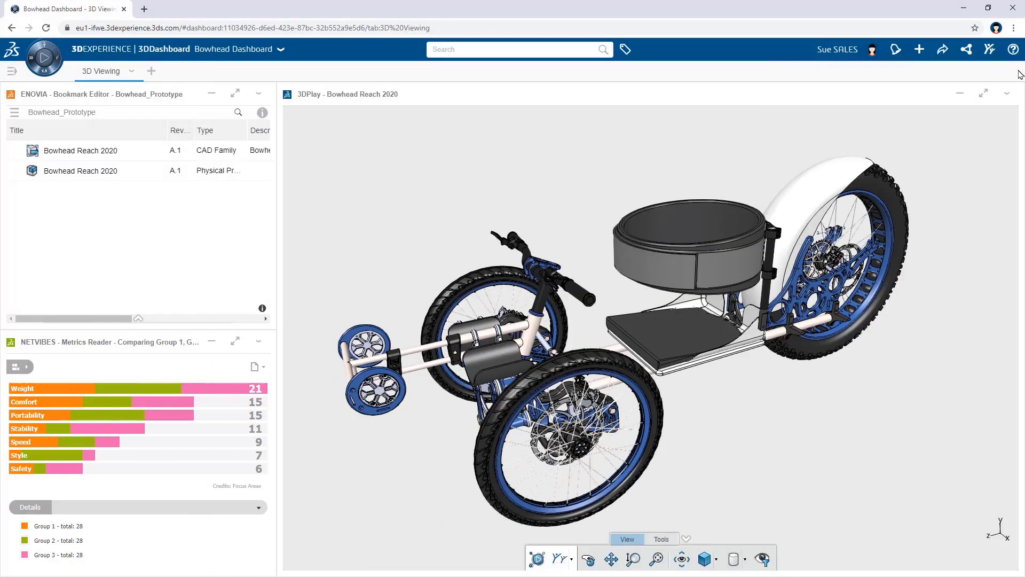
Maximize 3DPlay and mark up the model with red "COLOR OPTIONS" text, arrows to the wheels, and red, green, blue and black swatches.
{"action": "left_click", "coordinate": [983, 93]}
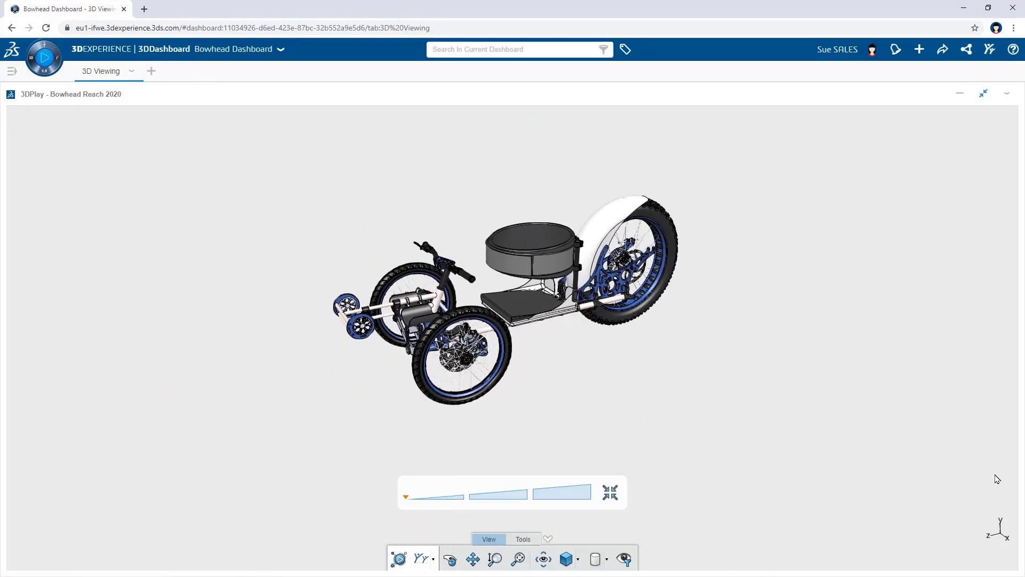
{"action": "type", "text": "COLOR OPTIONS"}
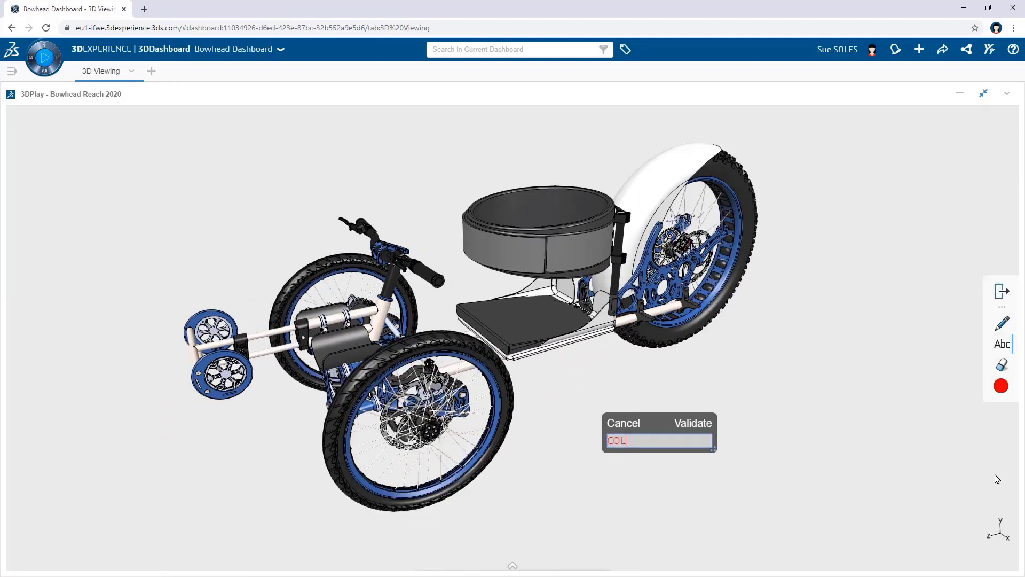
{"action": "left_click_drag", "start_coordinate": [717, 451], "coordinate": [905, 476]}
{"action": "left_click", "coordinate": [885, 424]}
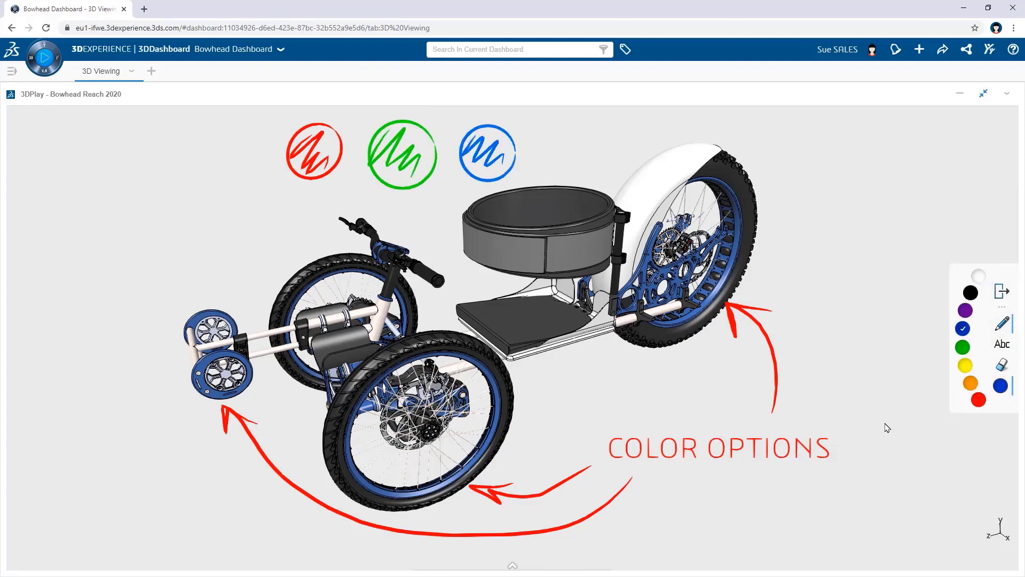
{"action": "left_click", "coordinate": [1002, 295]}
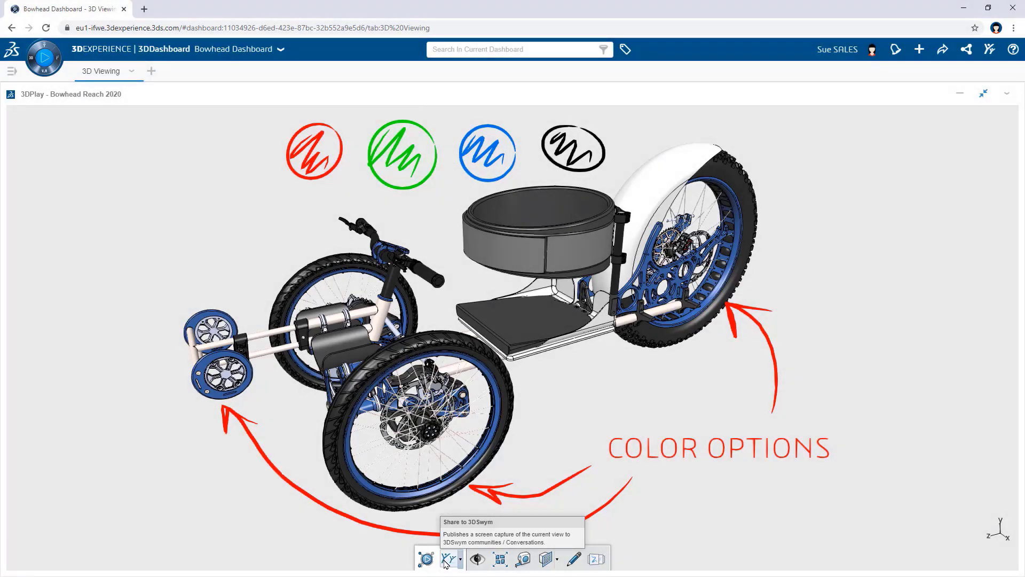
Publish the marked-up view as a Reach Team idea titled "Color Options" with the description "We need a full colorway." and open the community feed.
{"action": "left_click", "coordinate": [448, 559]}
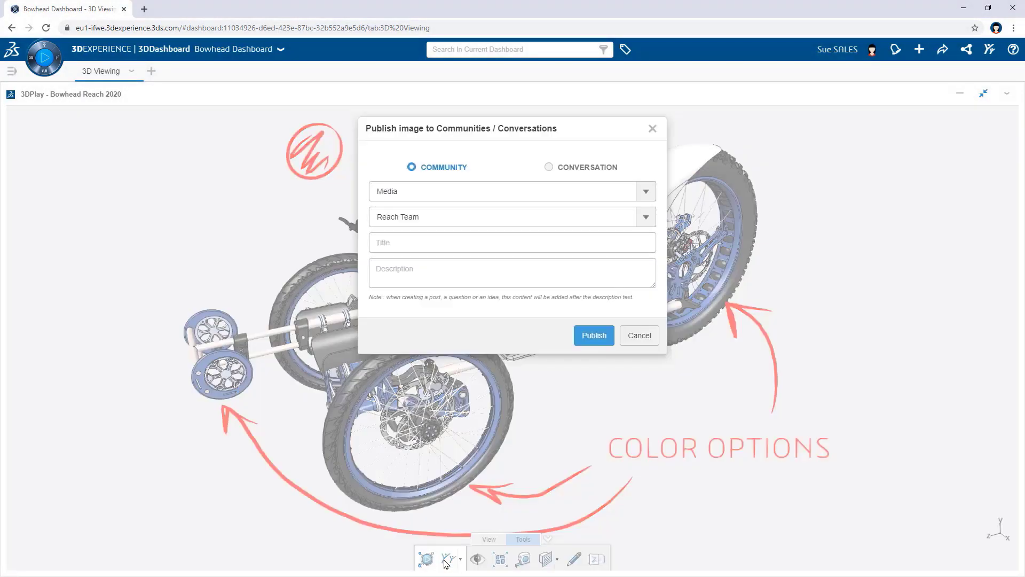
{"action": "left_click", "coordinate": [646, 191]}
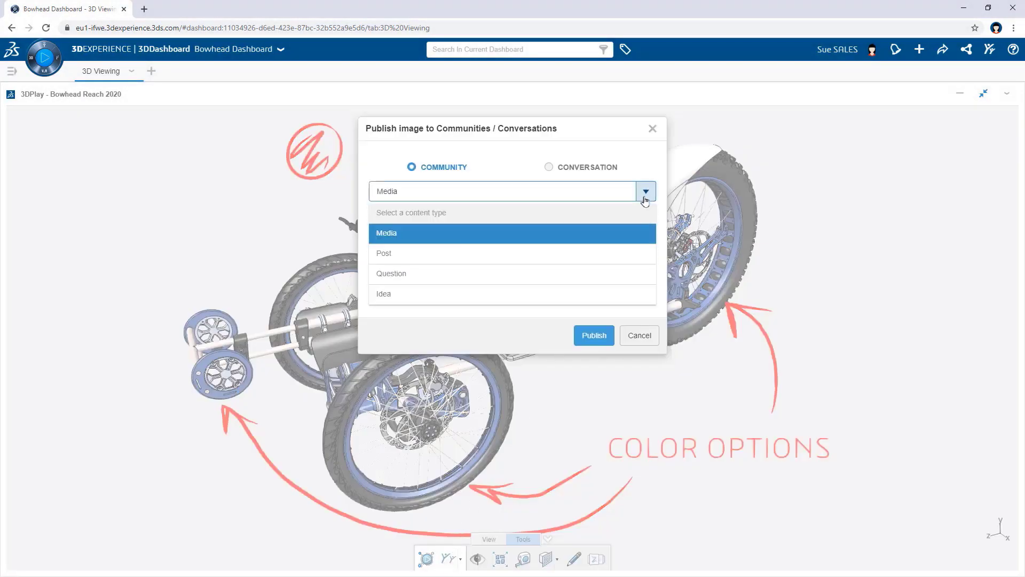
{"action": "left_click", "coordinate": [601, 294]}
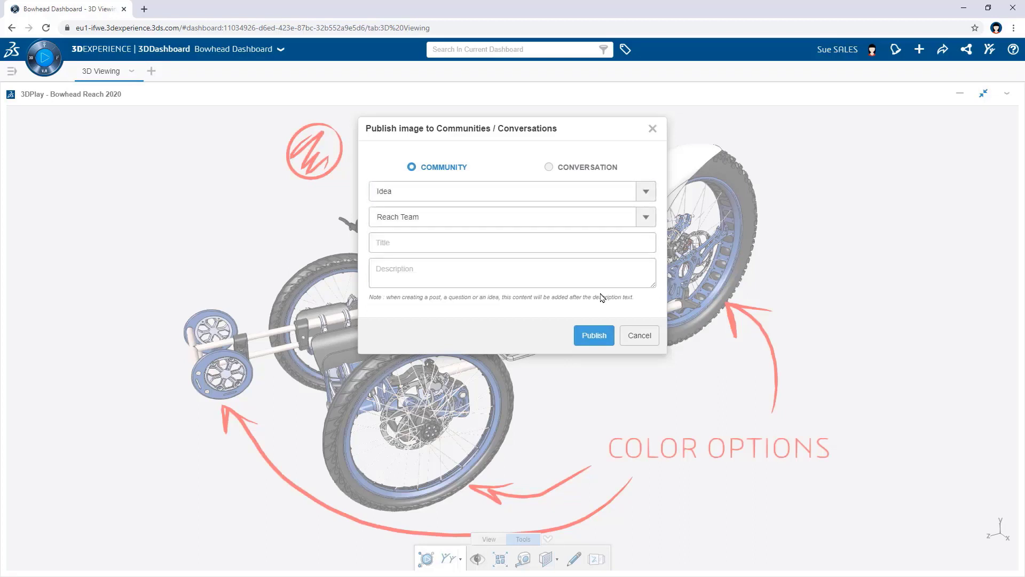
{"action": "left_click", "coordinate": [556, 240]}
{"action": "type", "text": "Color Options"}
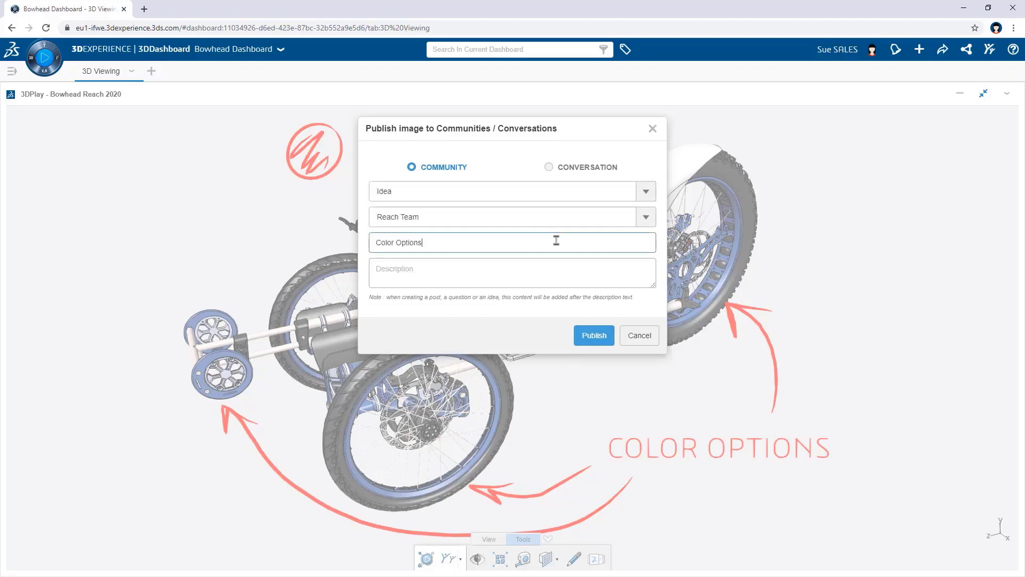
{"action": "left_click", "coordinate": [547, 269]}
{"action": "type", "text": "We need a full colorway."}
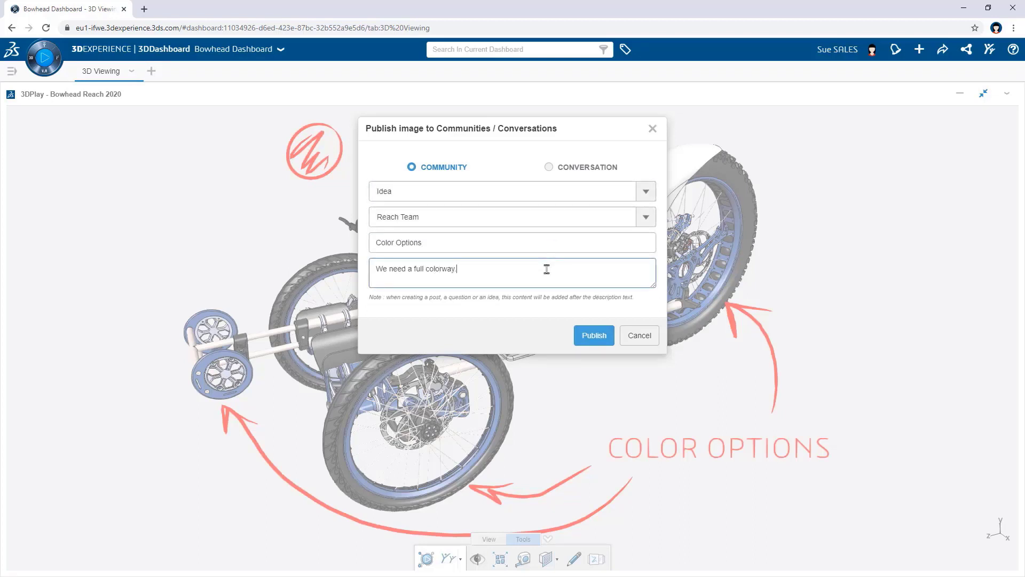
{"action": "left_click", "coordinate": [583, 341]}
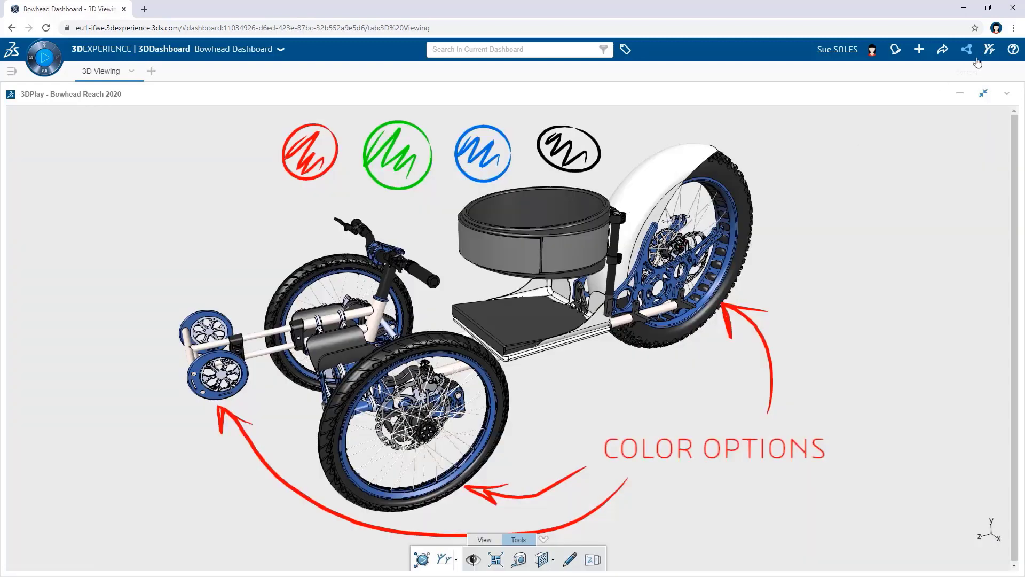
{"action": "left_click", "coordinate": [990, 49]}
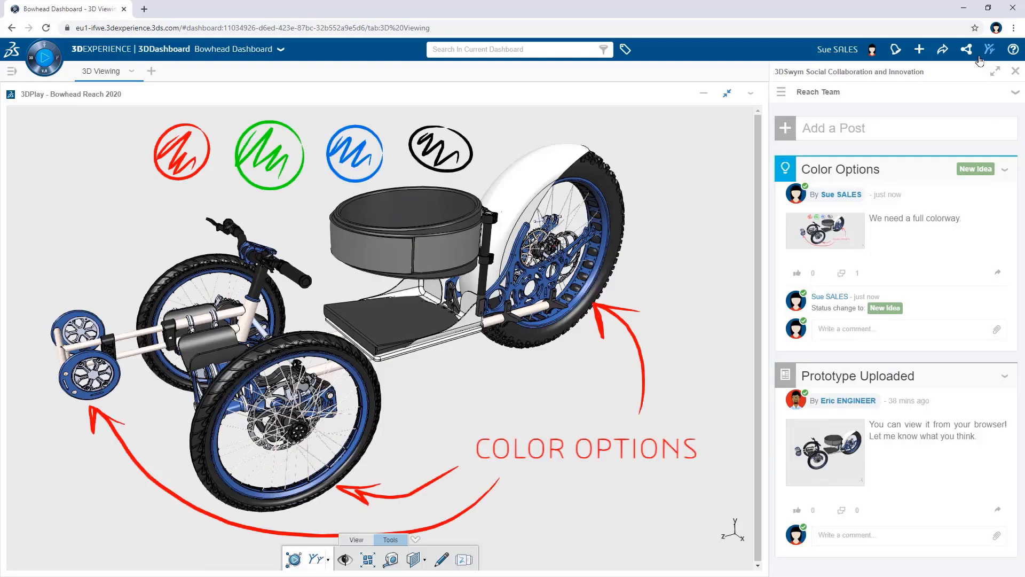
{"action": "left_click", "coordinate": [996, 73]}
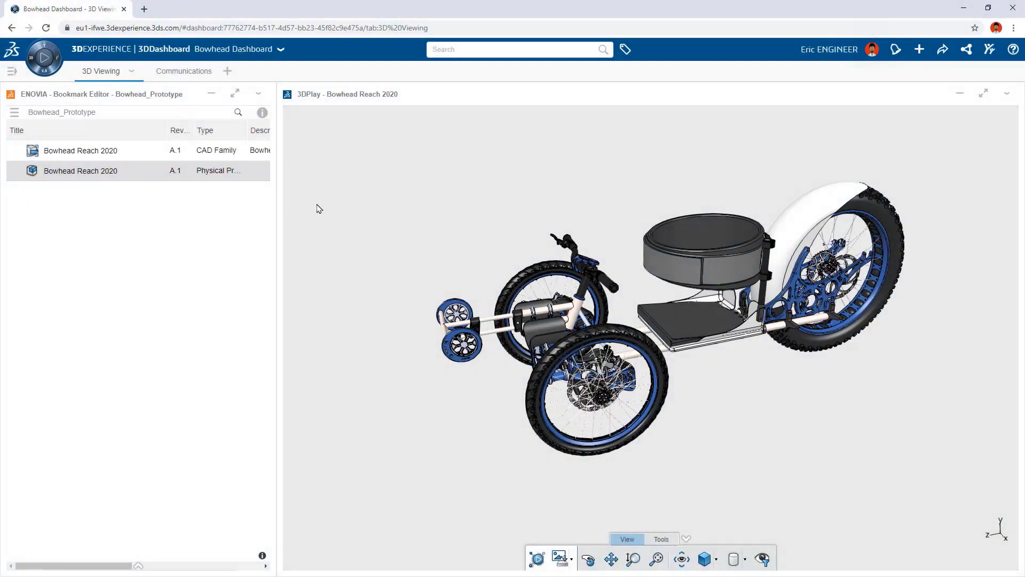
Open the Communications tab in the engineer's dashboard and create a "Color Options" folder in My Files.
{"action": "left_click", "coordinate": [214, 82]}
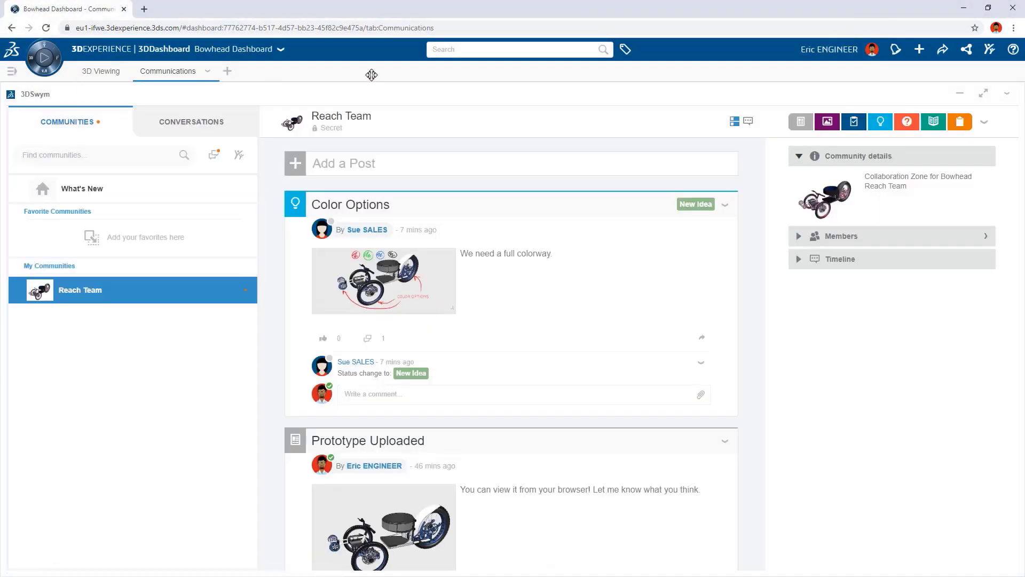
{"action": "left_click", "coordinate": [965, 52]}
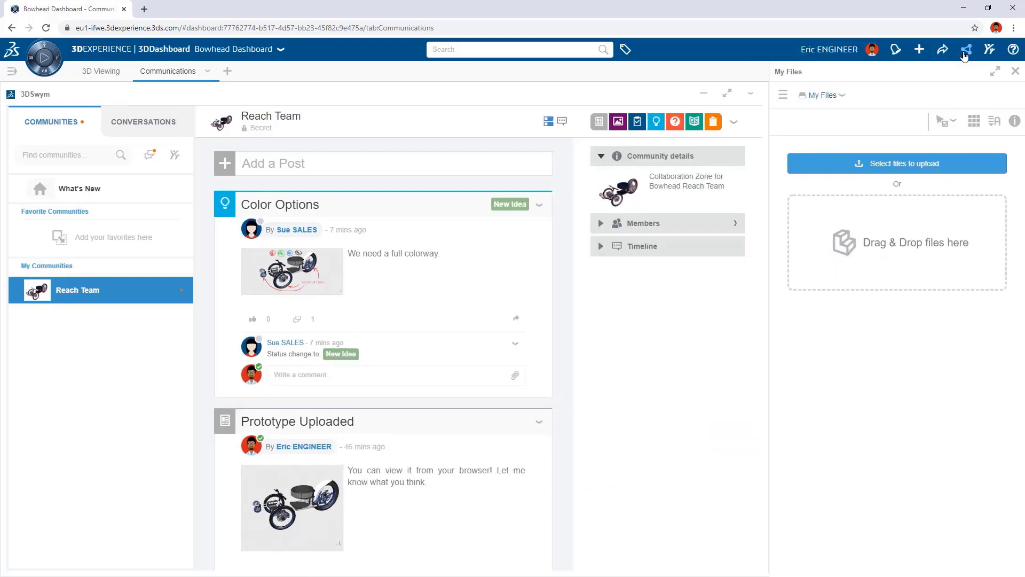
{"action": "left_click", "coordinate": [843, 99]}
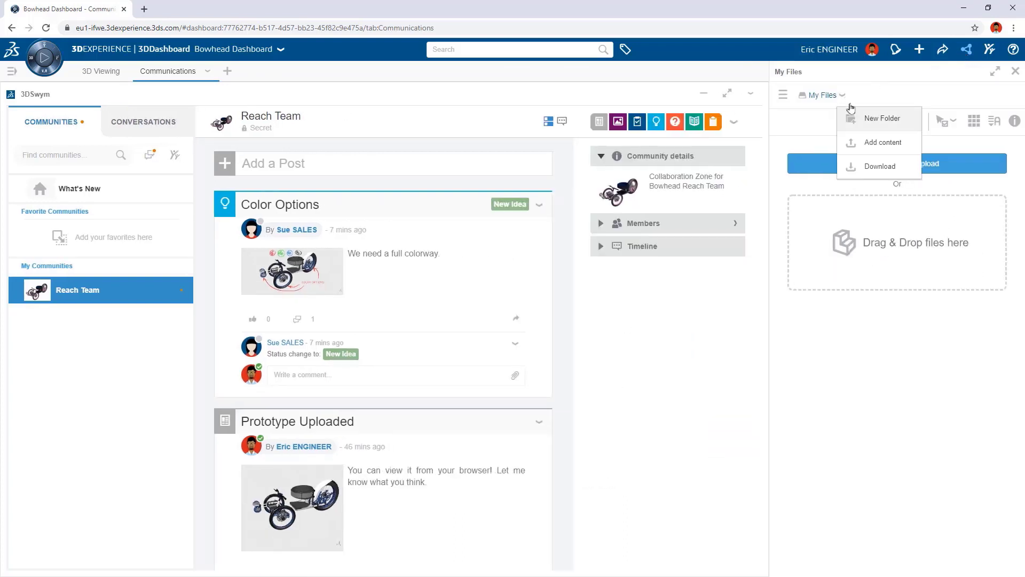
{"action": "left_click", "coordinate": [854, 113]}
{"action": "type", "text": "Color Options"}
{"action": "key", "text": "Return"}
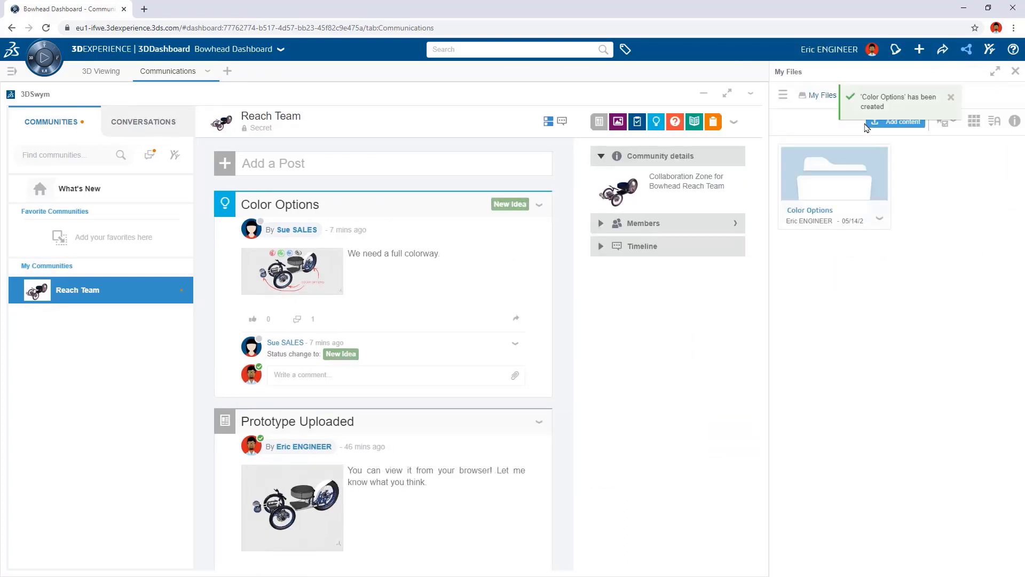
Upload all nine Composer Files items, from Bowhead - Blackout.jpg through Reach Color Options.smg, into the Color Options folder in My Files.
{"action": "double_click", "coordinate": [881, 181]}
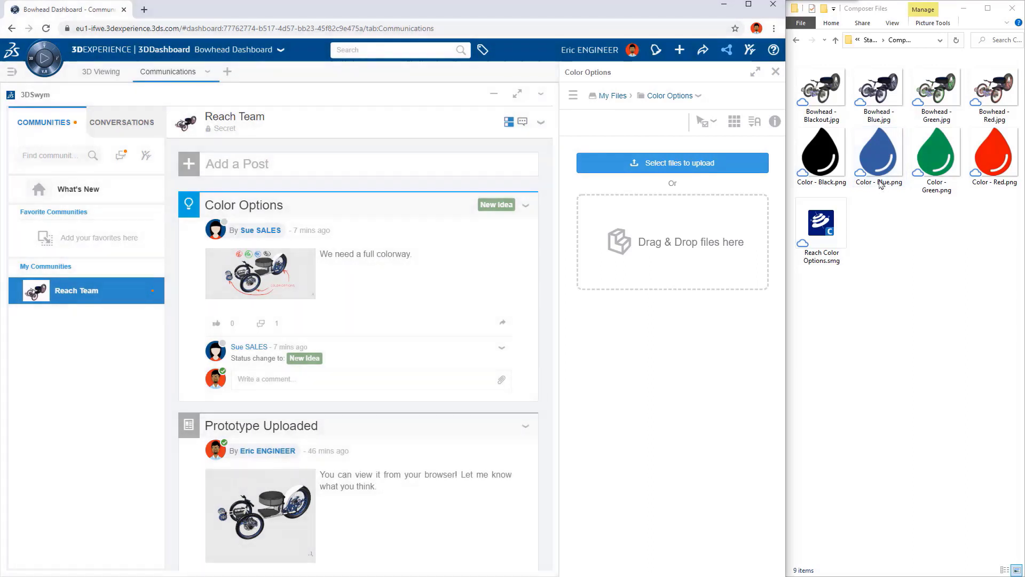
{"action": "left_click", "coordinate": [824, 118]}
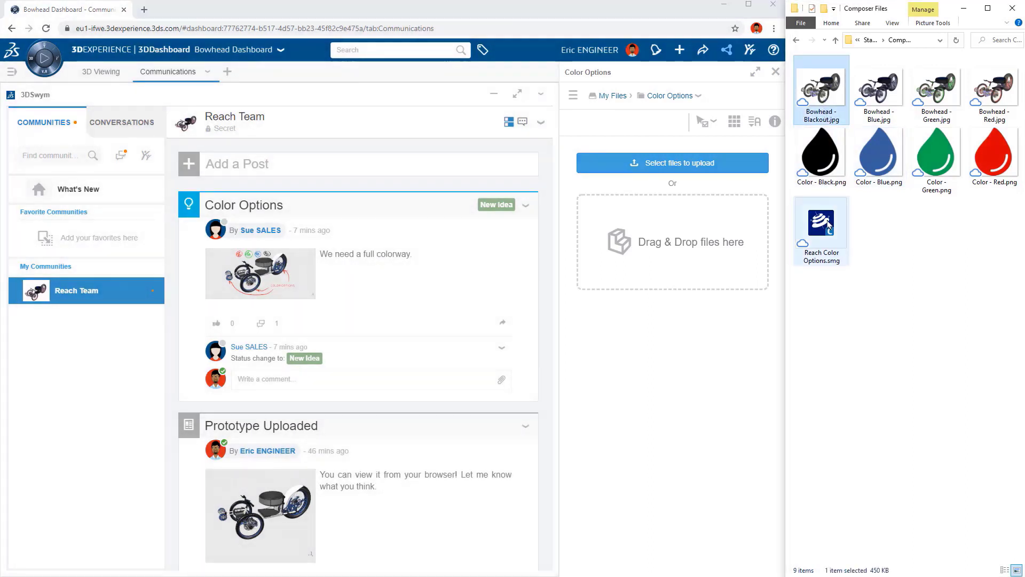
{"action": "left_click", "coordinate": [828, 225], "text": "shift"}
{"action": "left_click_drag", "start_coordinate": [829, 226], "coordinate": [734, 219]}
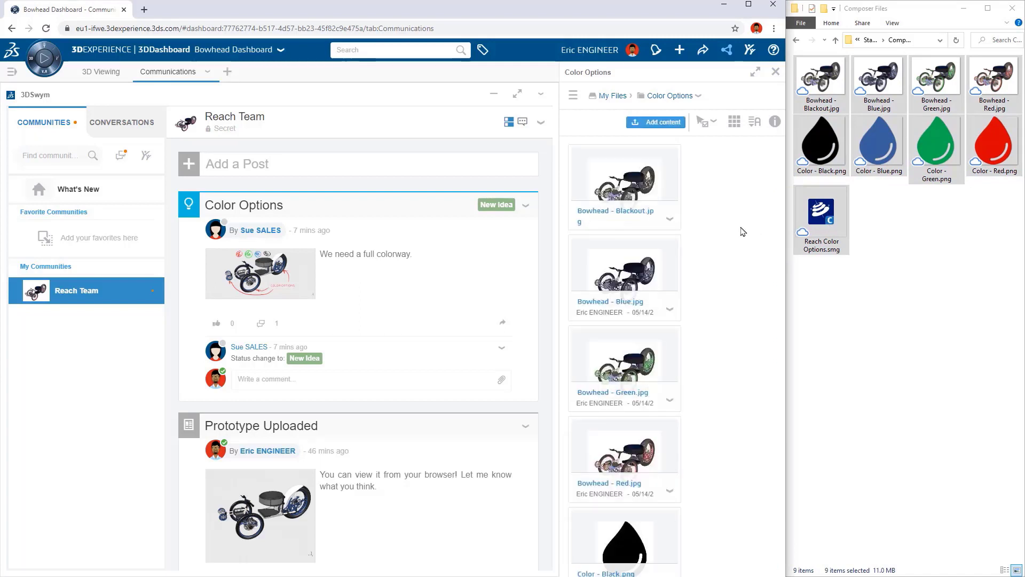
{"action": "left_click", "coordinate": [750, 6]}
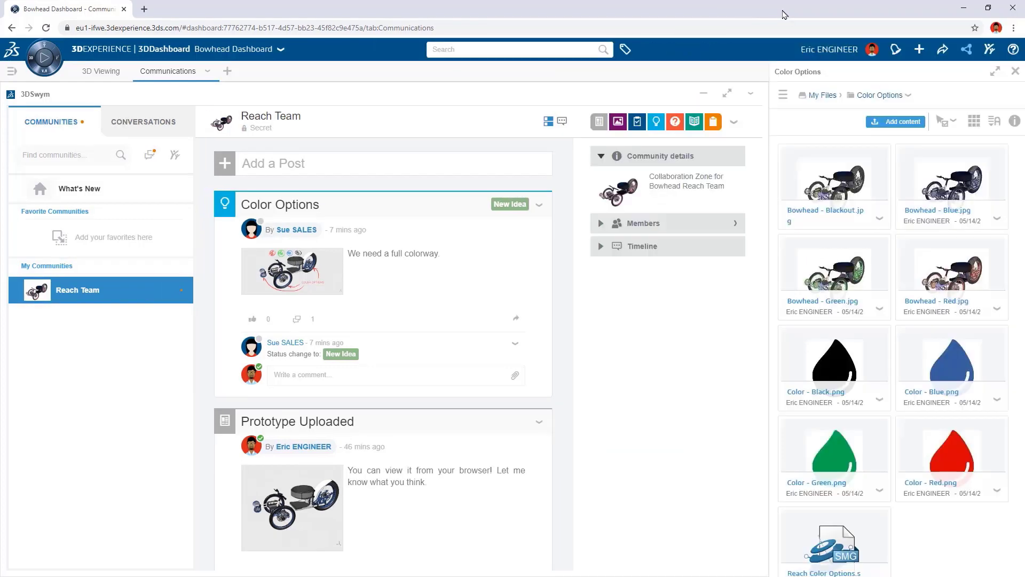
Comment on the Color Options idea with "Check out this interactive Composer document." and attach Reach Color Options.smg from the Color Options folder.
{"action": "left_click", "coordinate": [368, 369]}
{"action": "type", "text": "Check out"}
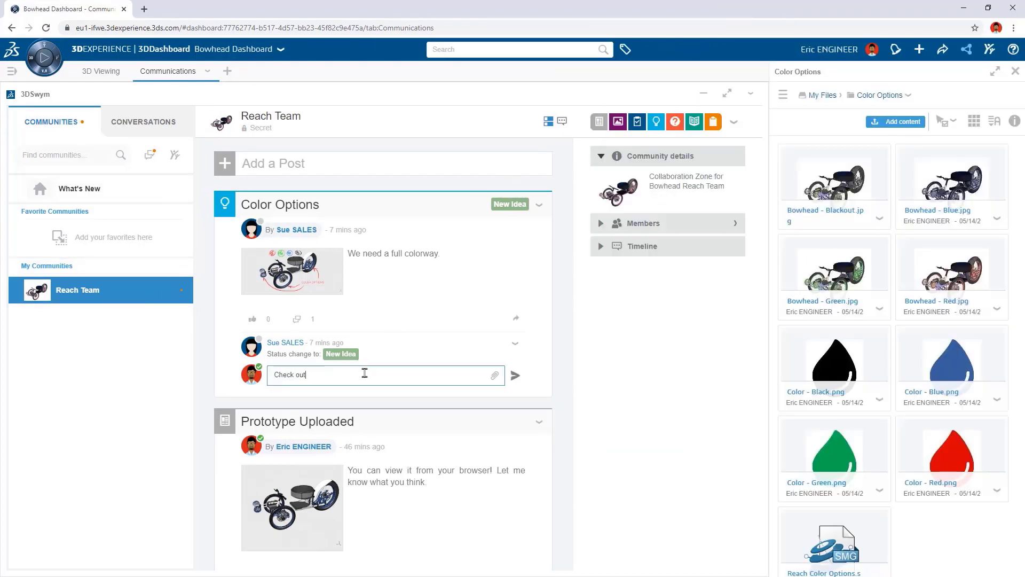
{"action": "type", "text": " this interactive Composer document."}
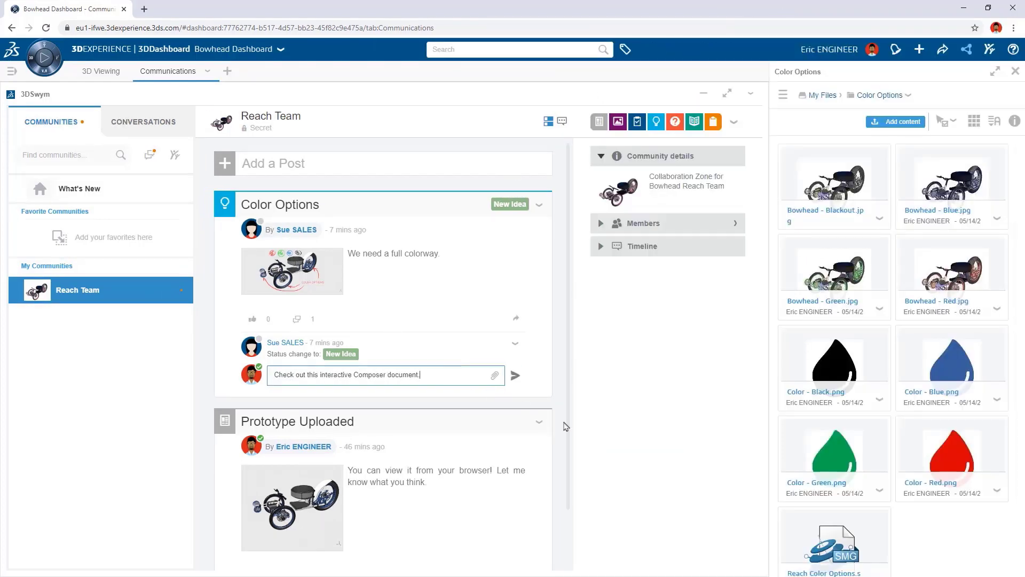
{"action": "left_click_drag", "start_coordinate": [814, 536], "coordinate": [441, 404]}
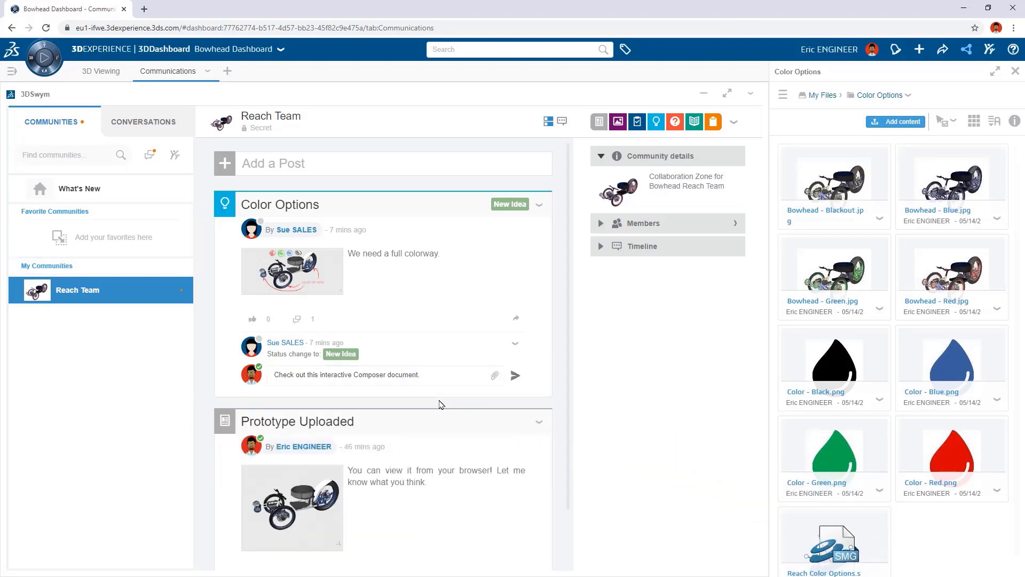
{"action": "left_click", "coordinate": [516, 423]}
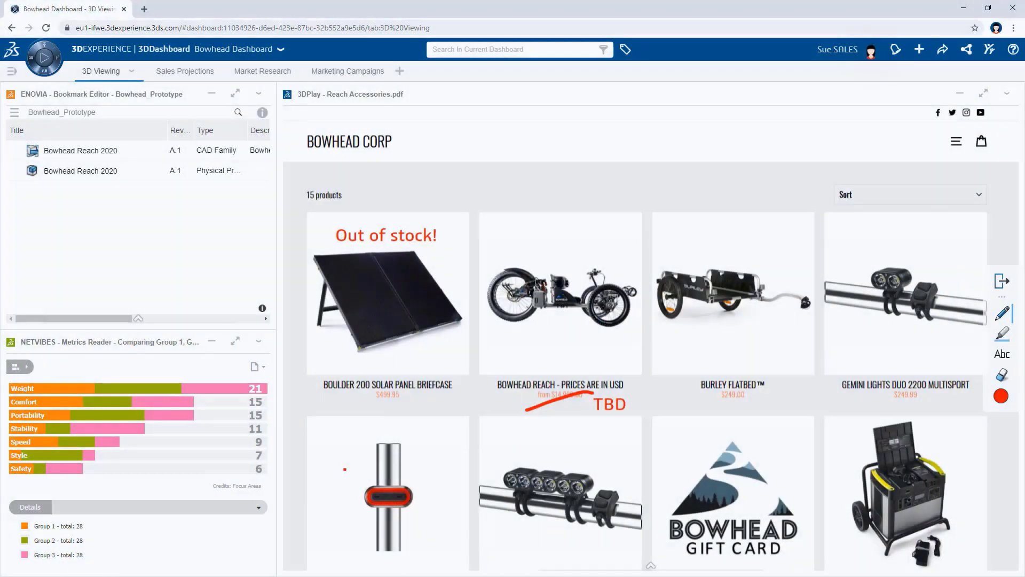
In the sales user's dashboard, cross out the Boulder 200 solar panel briefcase in Reach Accessories.pdf with red freehand strokes.
{"action": "left_click_drag", "start_coordinate": [311, 352], "coordinate": [451, 249]}
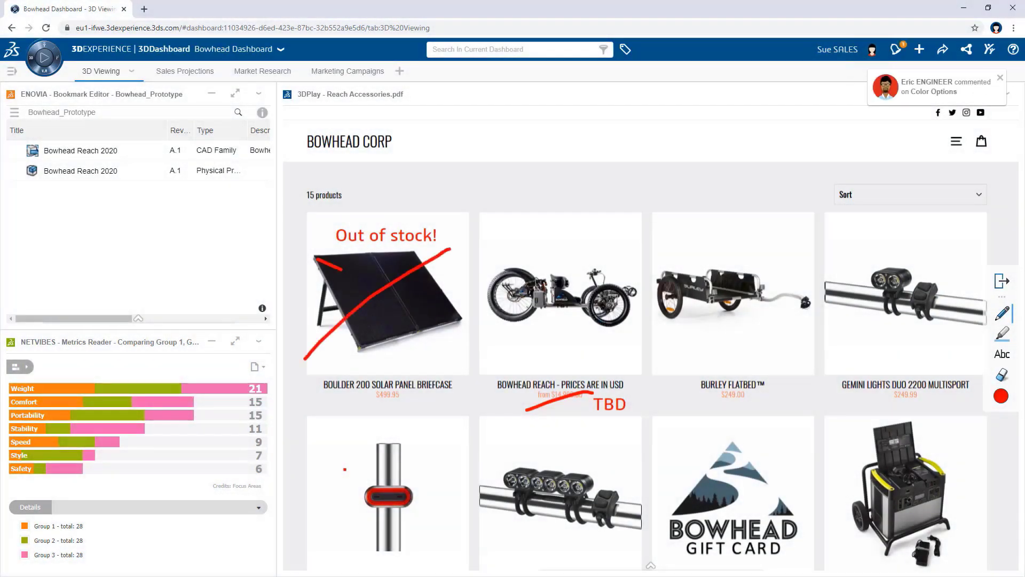
Open the Color Options idea from its comment notification, close the notification center and open the Composer document attached to the engineer's comment.
{"action": "left_click", "coordinate": [896, 53]}
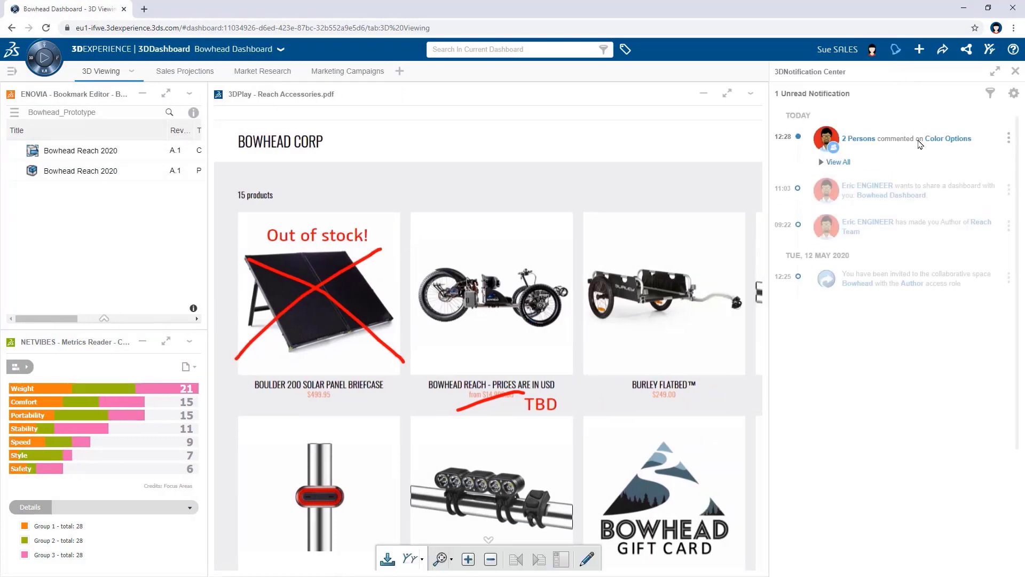
{"action": "left_click", "coordinate": [921, 145]}
{"action": "left_click", "coordinate": [1016, 72]}
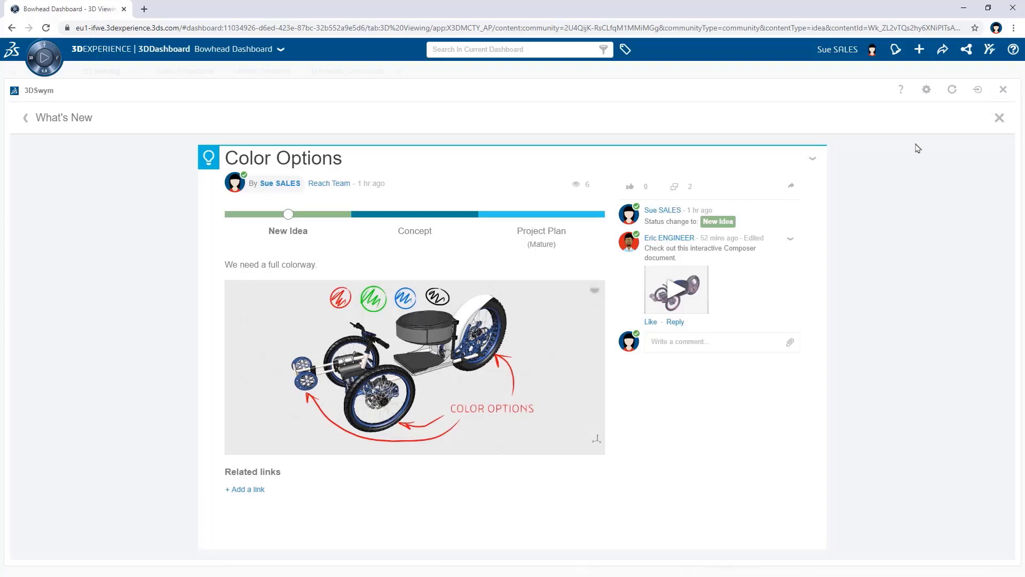
{"action": "left_click", "coordinate": [701, 307]}
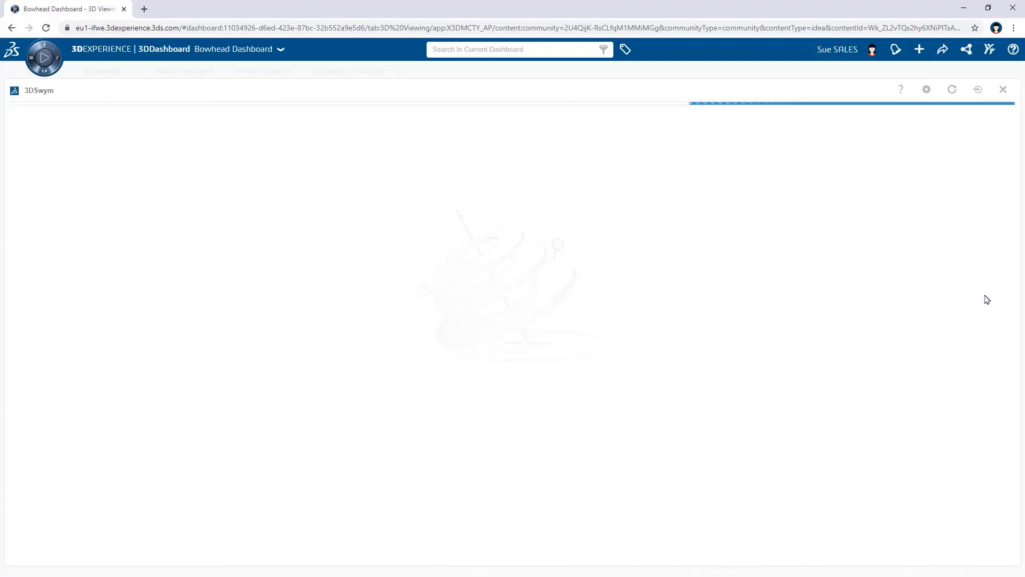